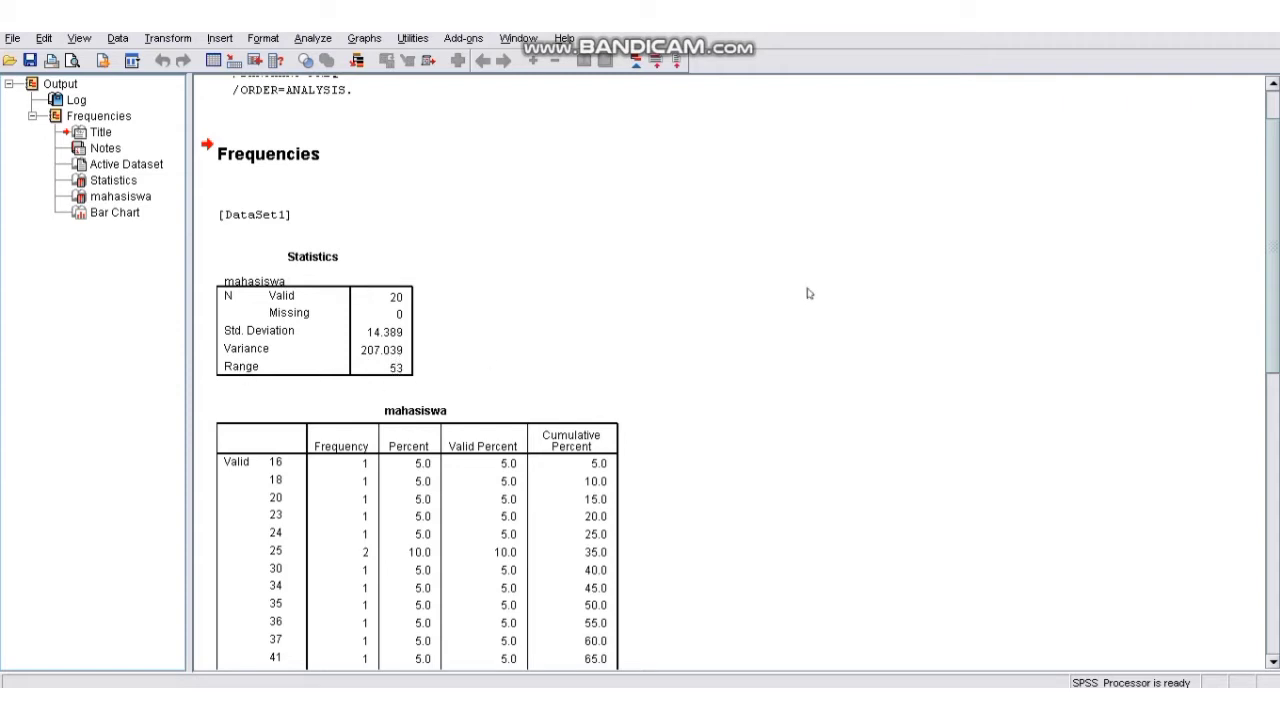
Review the Frequencies output for mahasiswa, from the frequency table down to the bar chart
left_click_drag(1274, 284, 1276, 378)
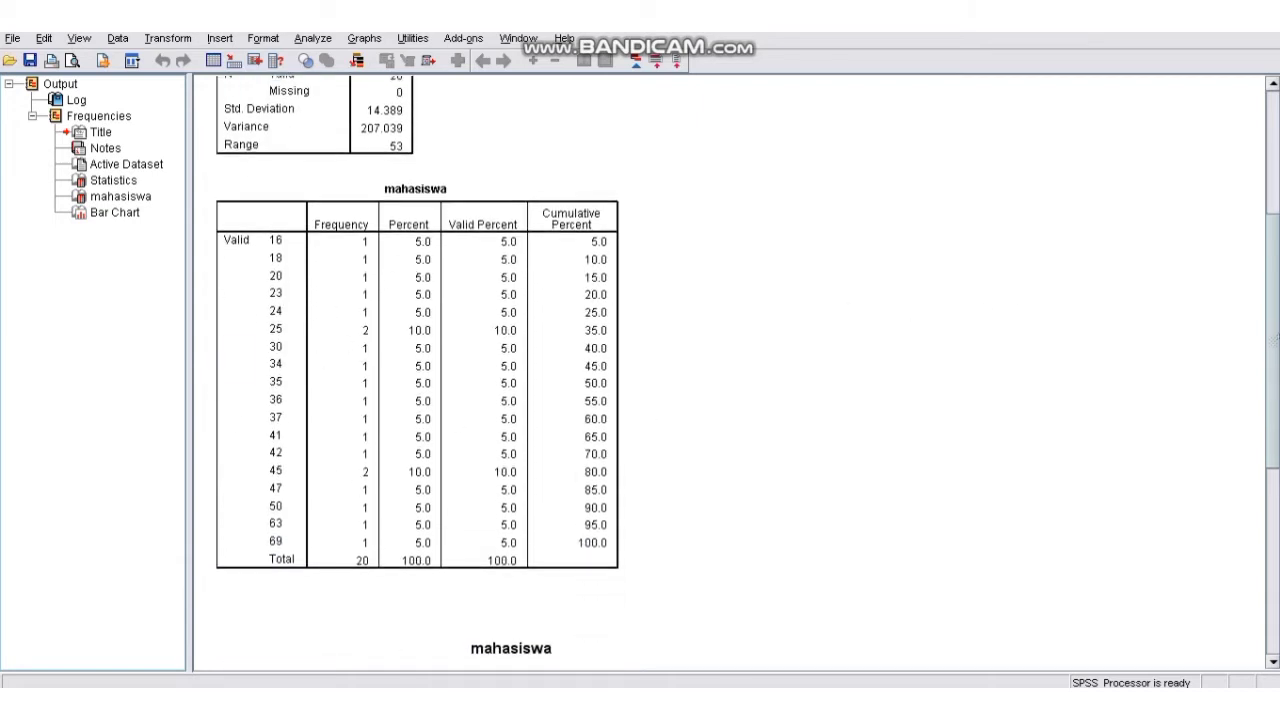
left_click_drag(1274, 342, 1275, 523)
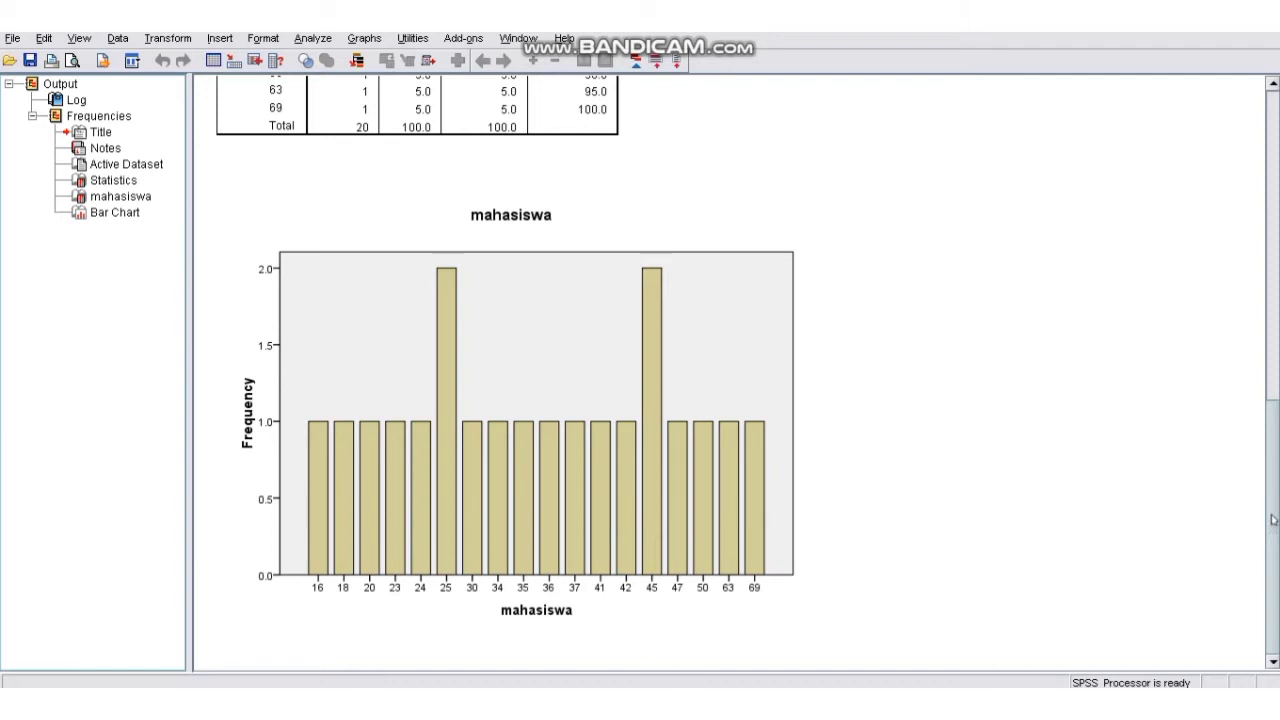
left_click_drag(1272, 516, 1275, 600)
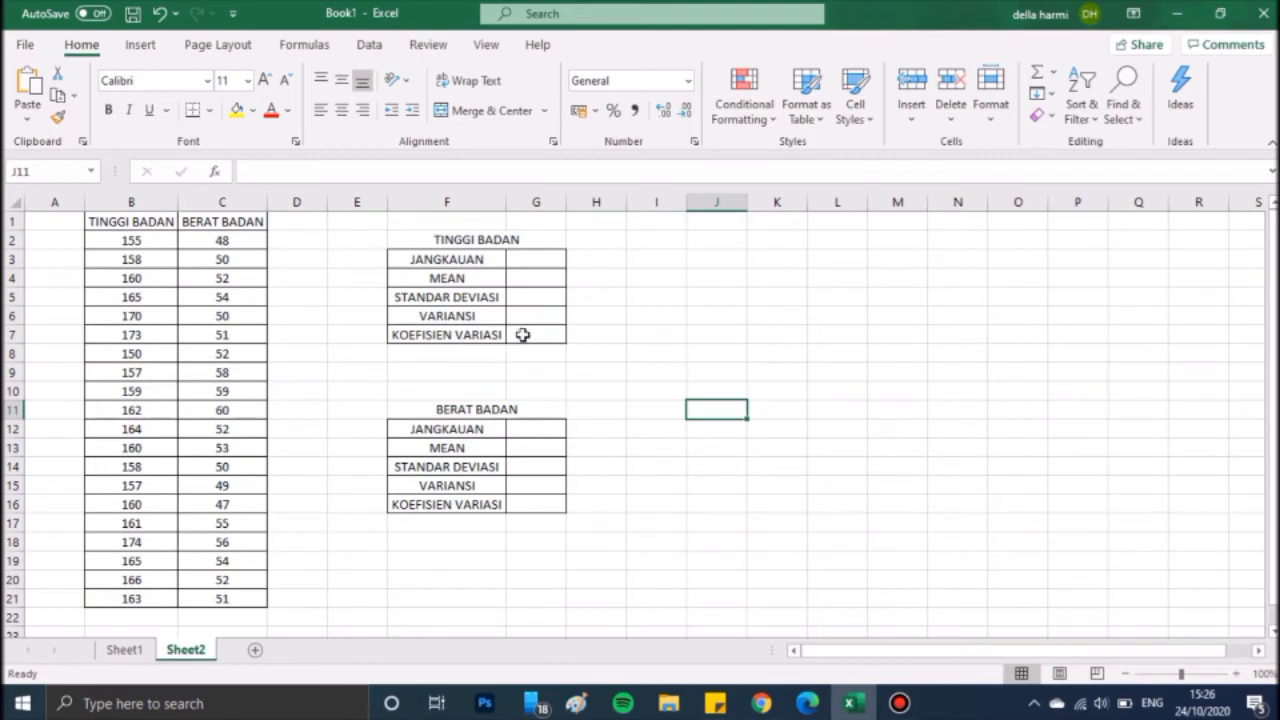
In Excel's Sheet2, begin the TINGGI BADAN range formula in G3 with the maximum of B2:B21, =MAX(B2:B21)
double_click(535, 261)
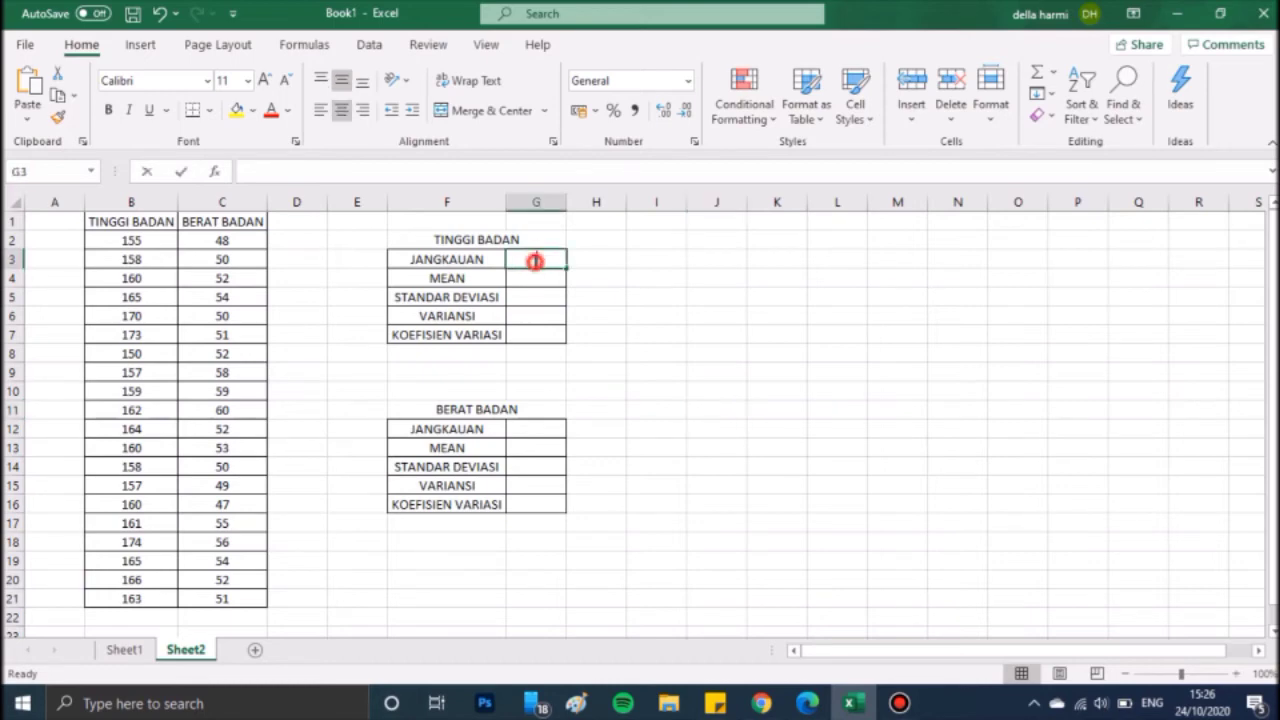
type("=MAX")
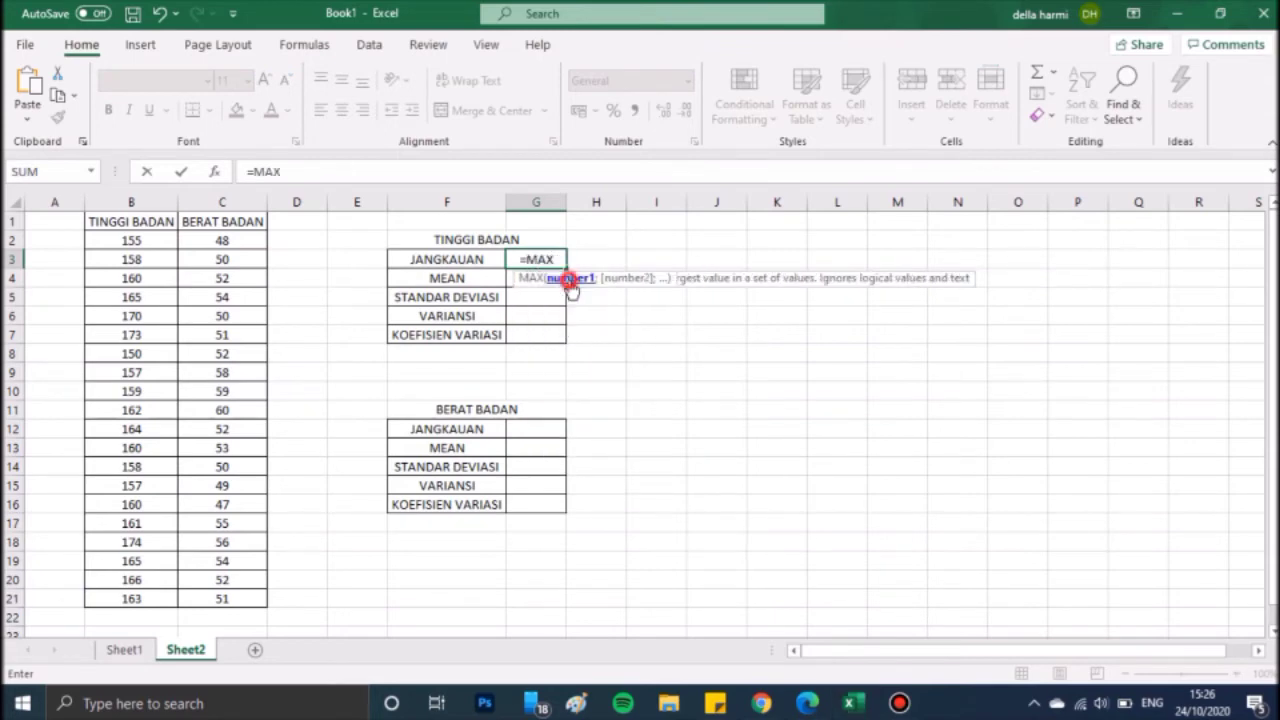
double_click(568, 280)
left_click(146, 244)
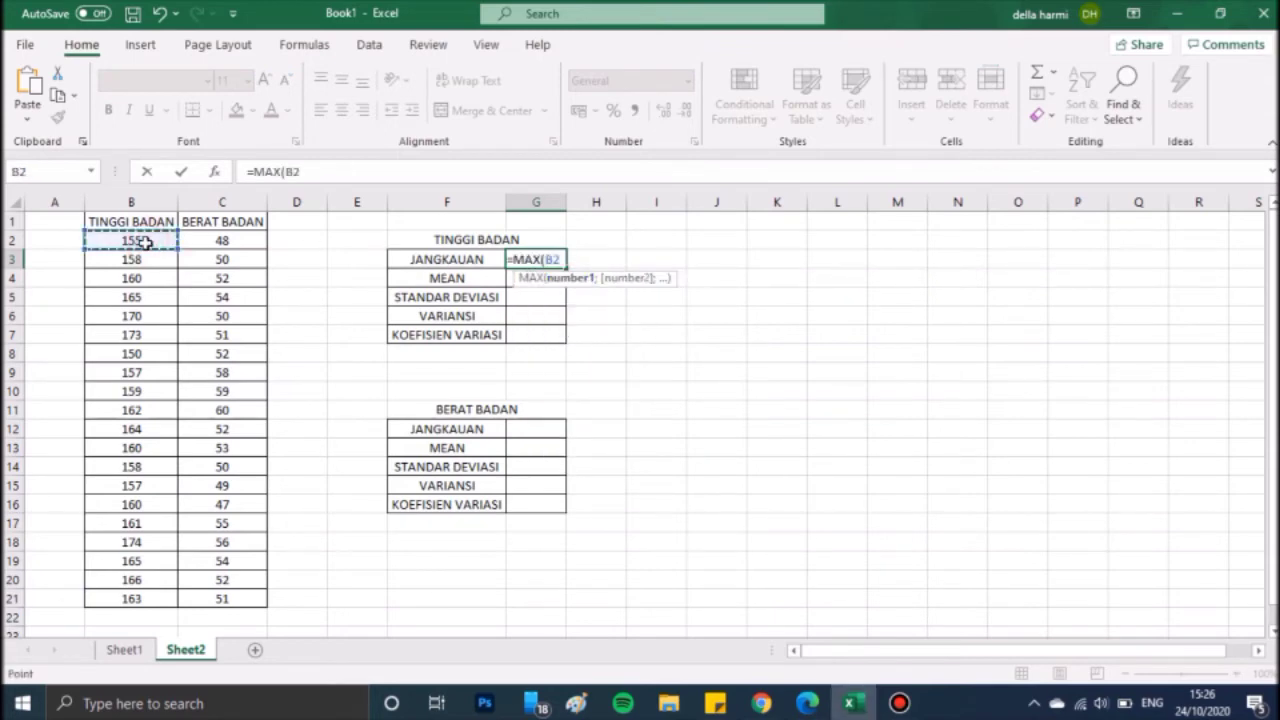
key("F8")
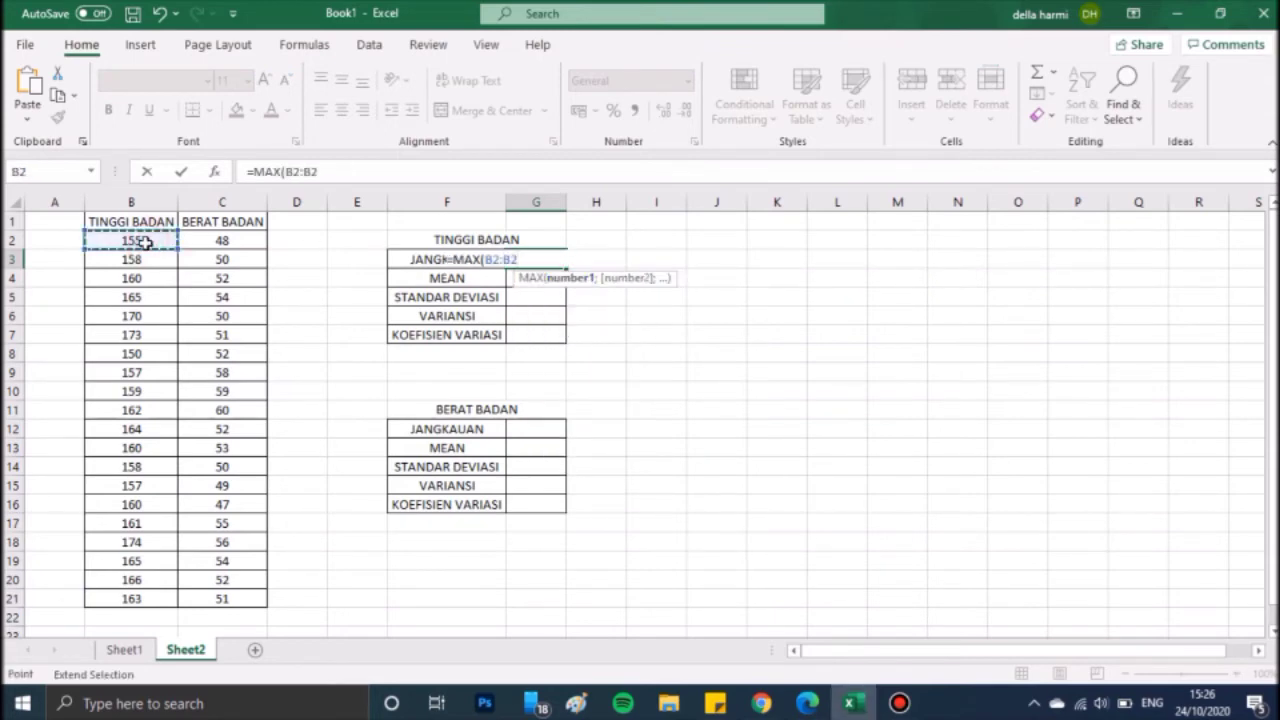
left_click(143, 600)
type(")")
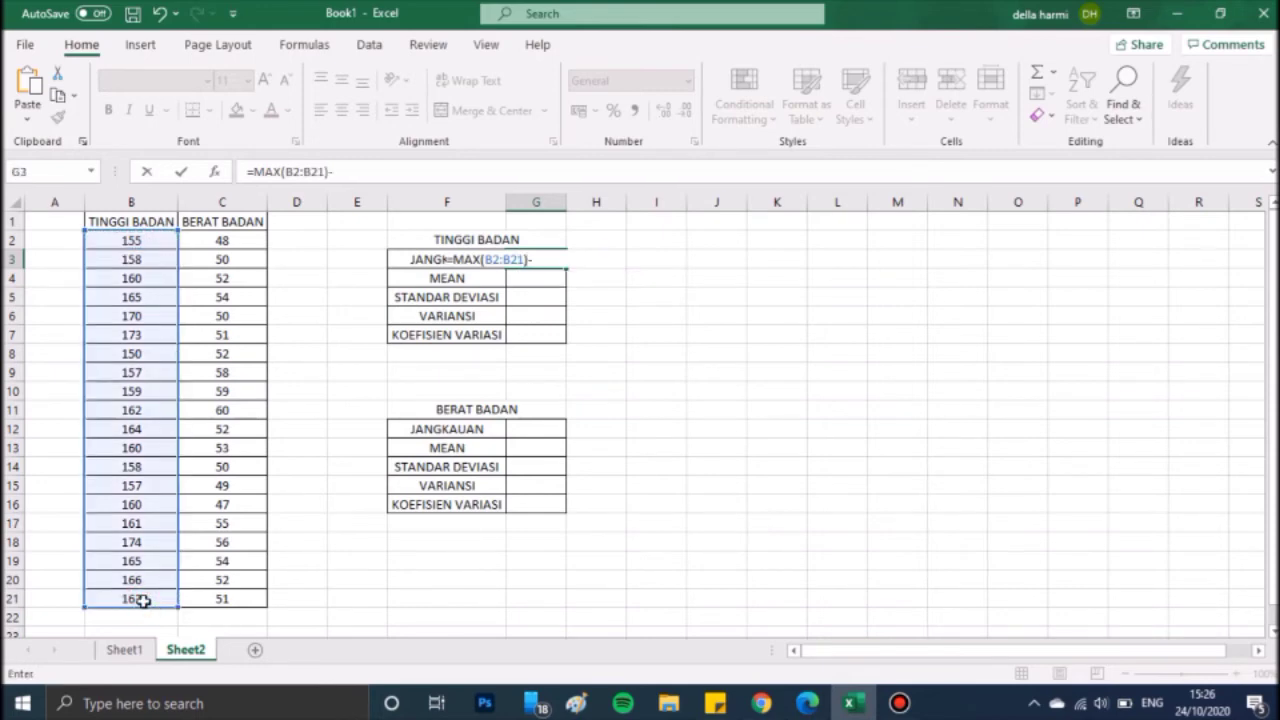
Complete the range formula in G3 by subtracting the minimum of the heights, -MIN(B2:B21)
type("-MIN")
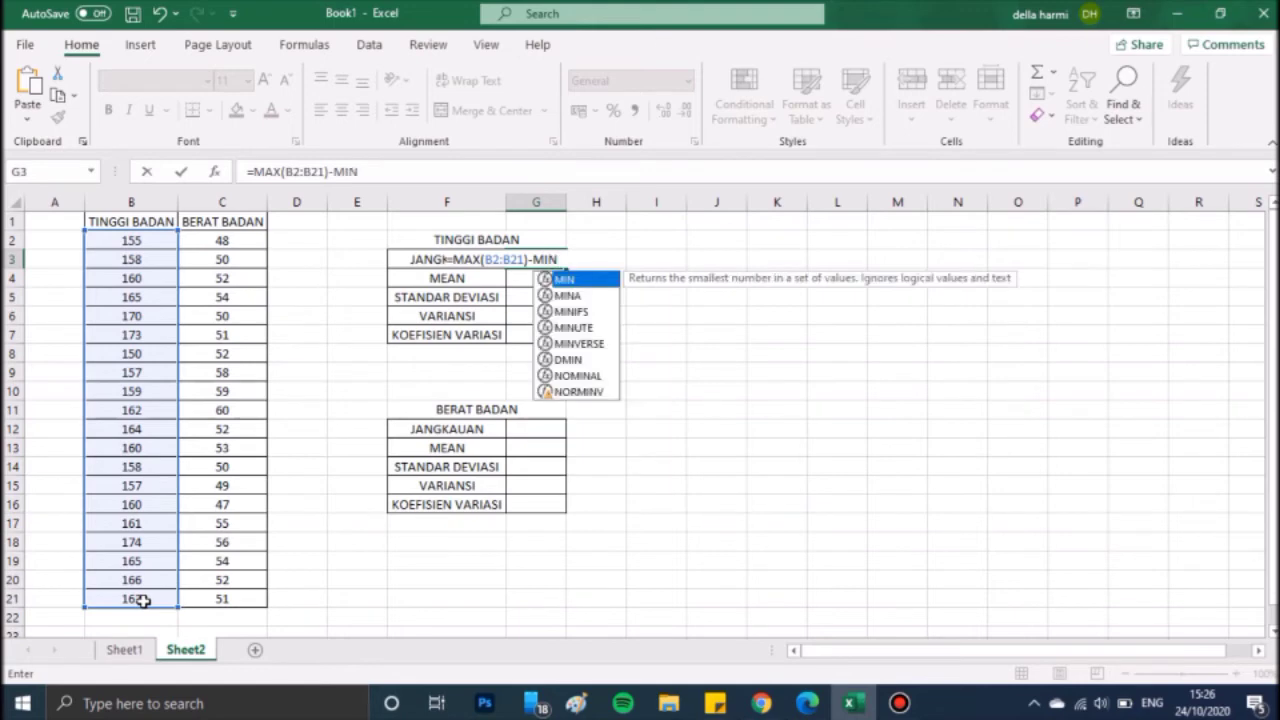
double_click(575, 280)
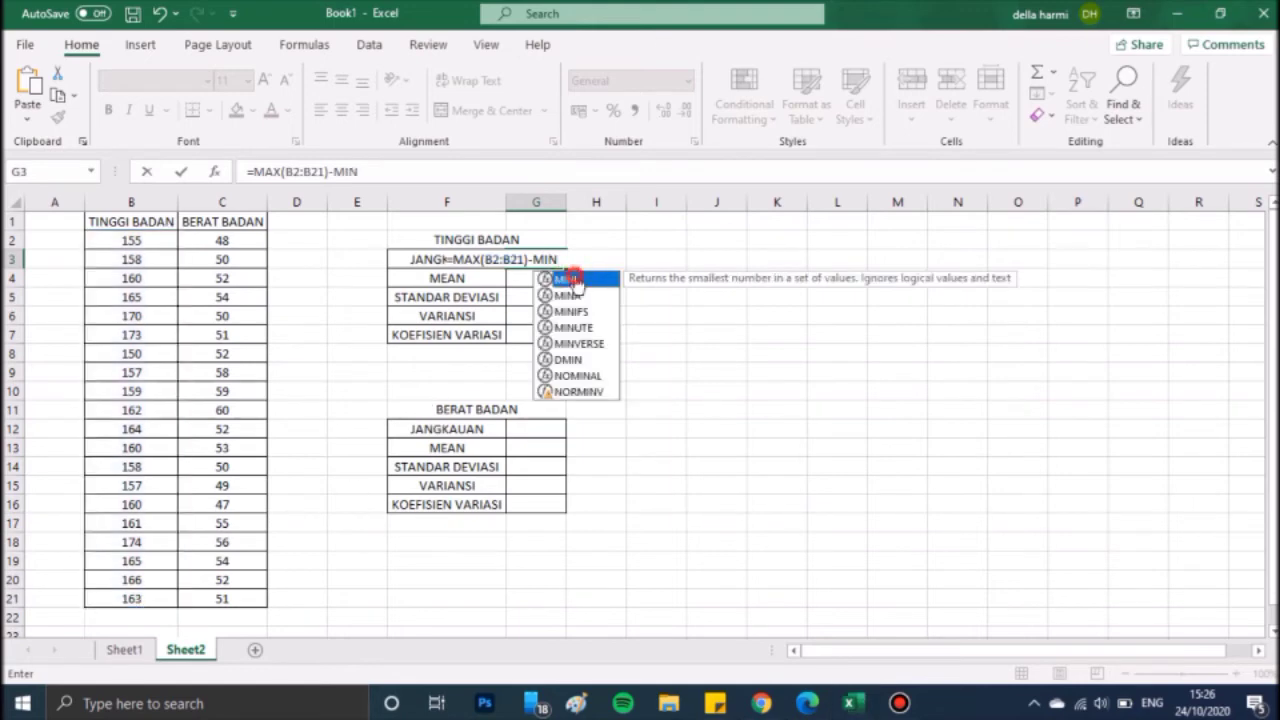
left_click(153, 242)
key("F8")
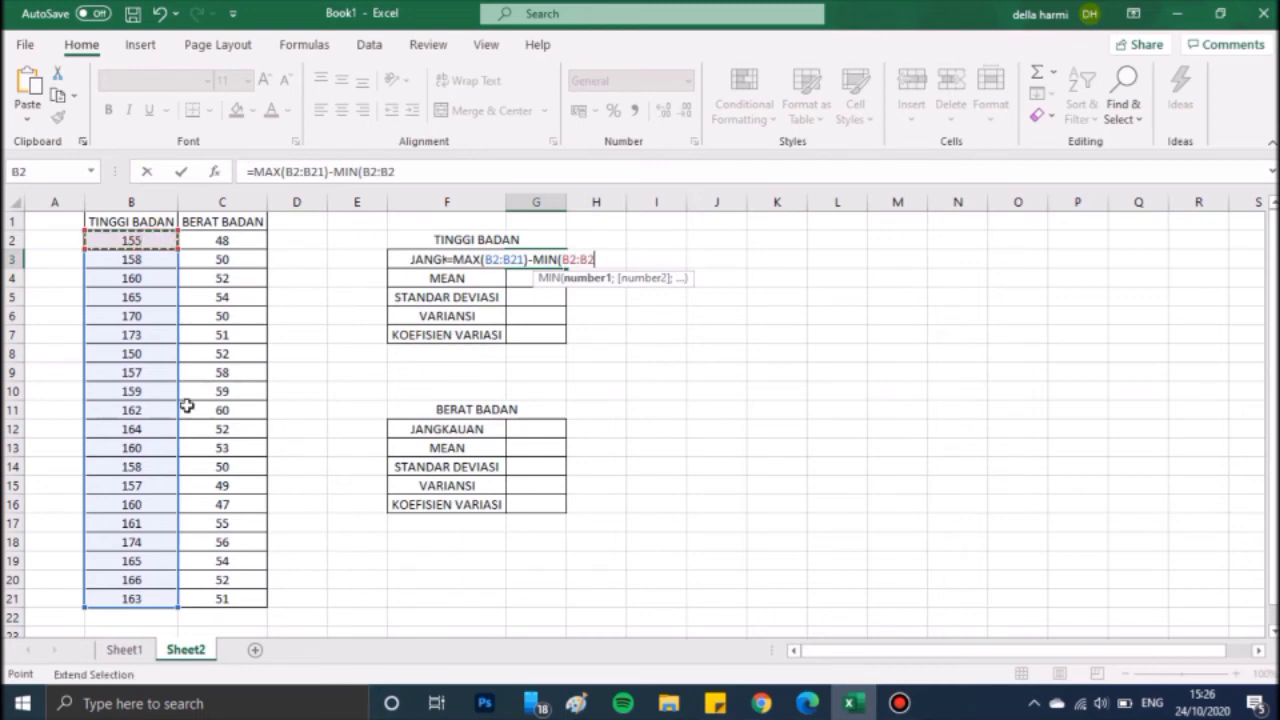
left_click(136, 599)
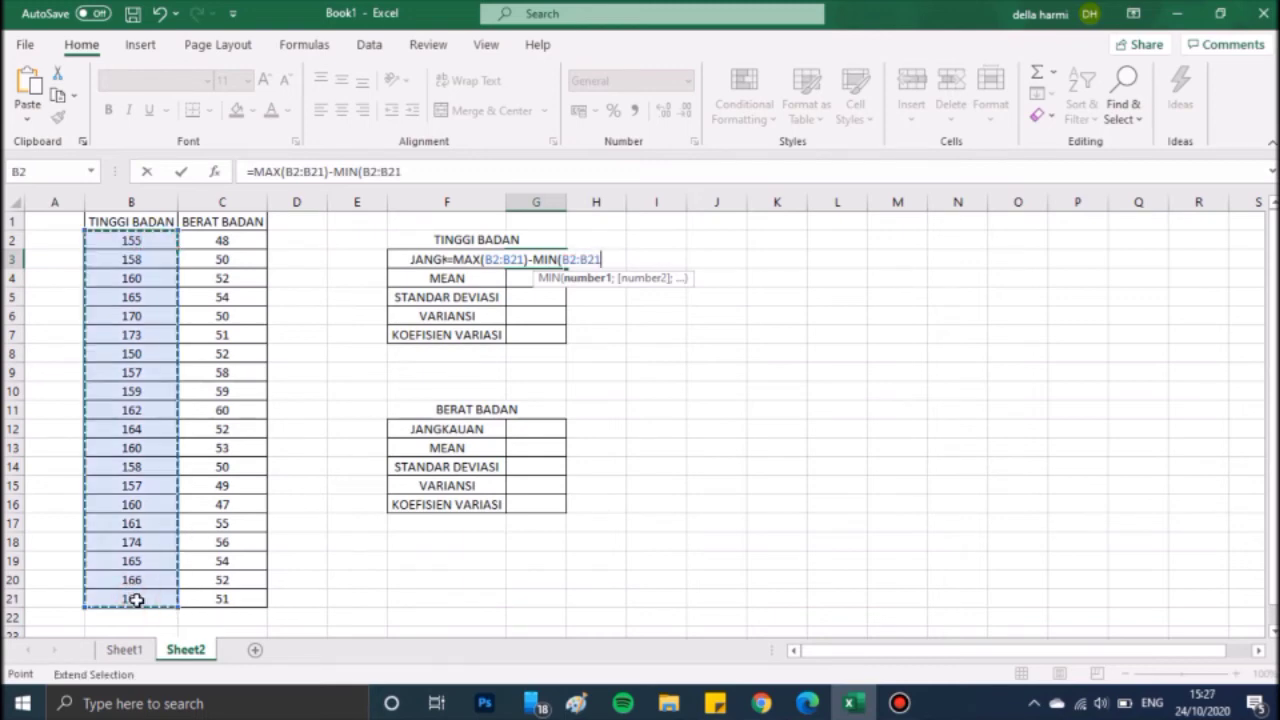
type(")")
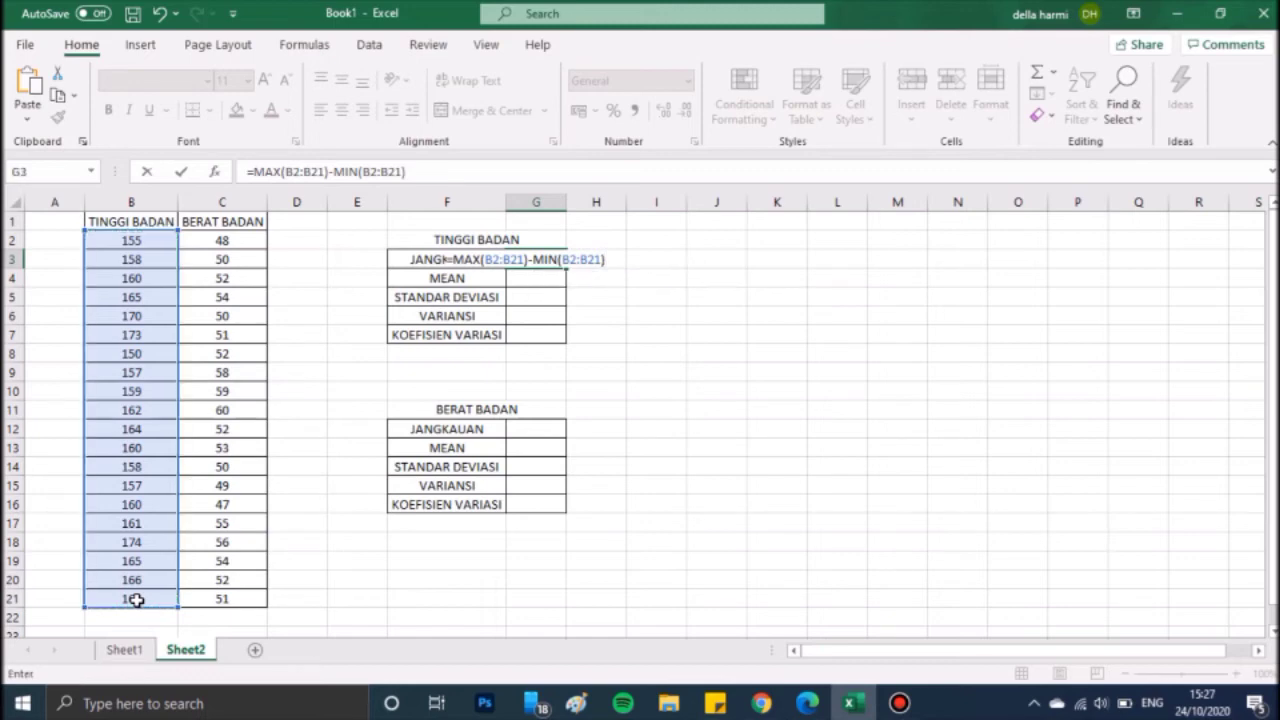
key("Return")
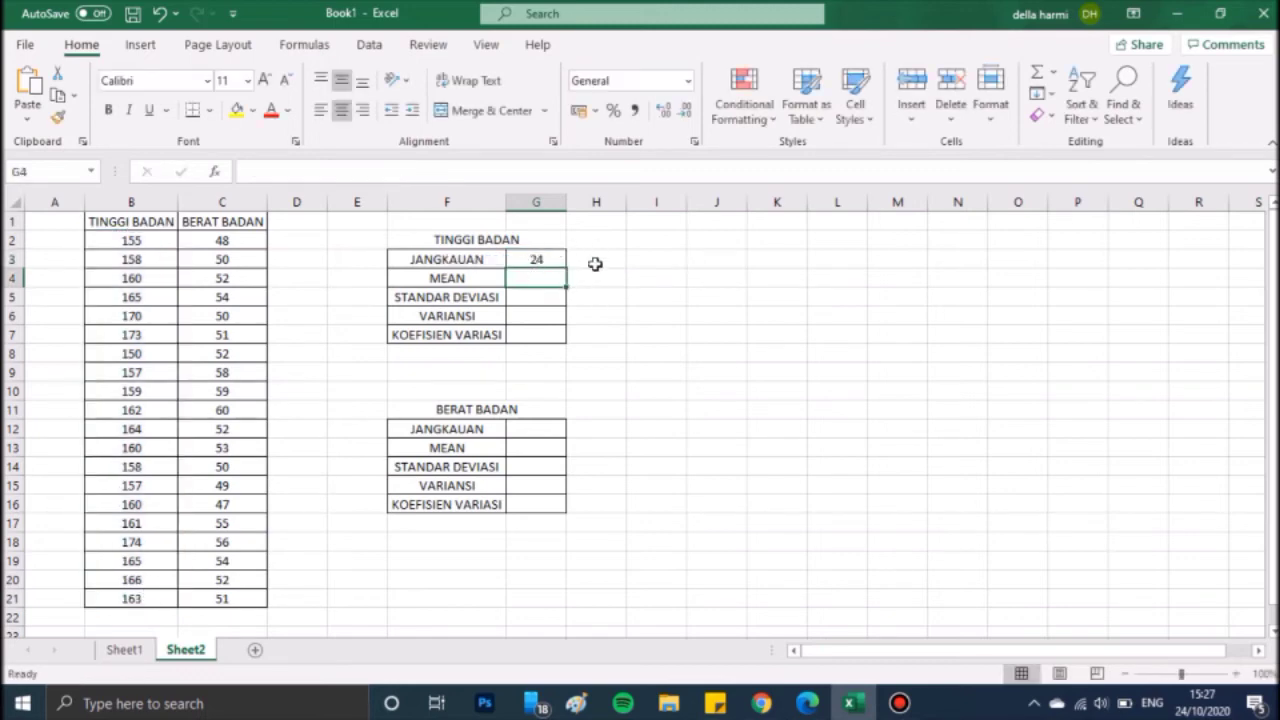
Calculate the TINGGI BADAN mean in G4 with =AVERAGE(B2:B21)
double_click(527, 277)
type("=AVER")
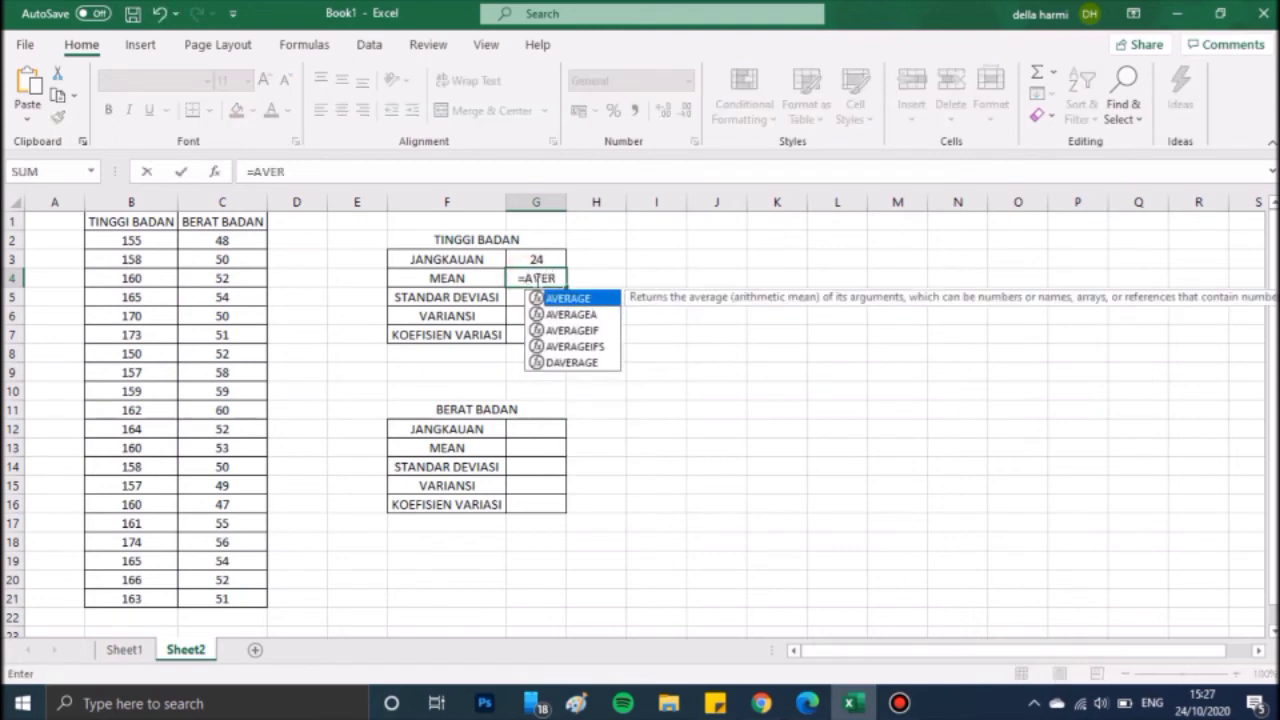
double_click(580, 297)
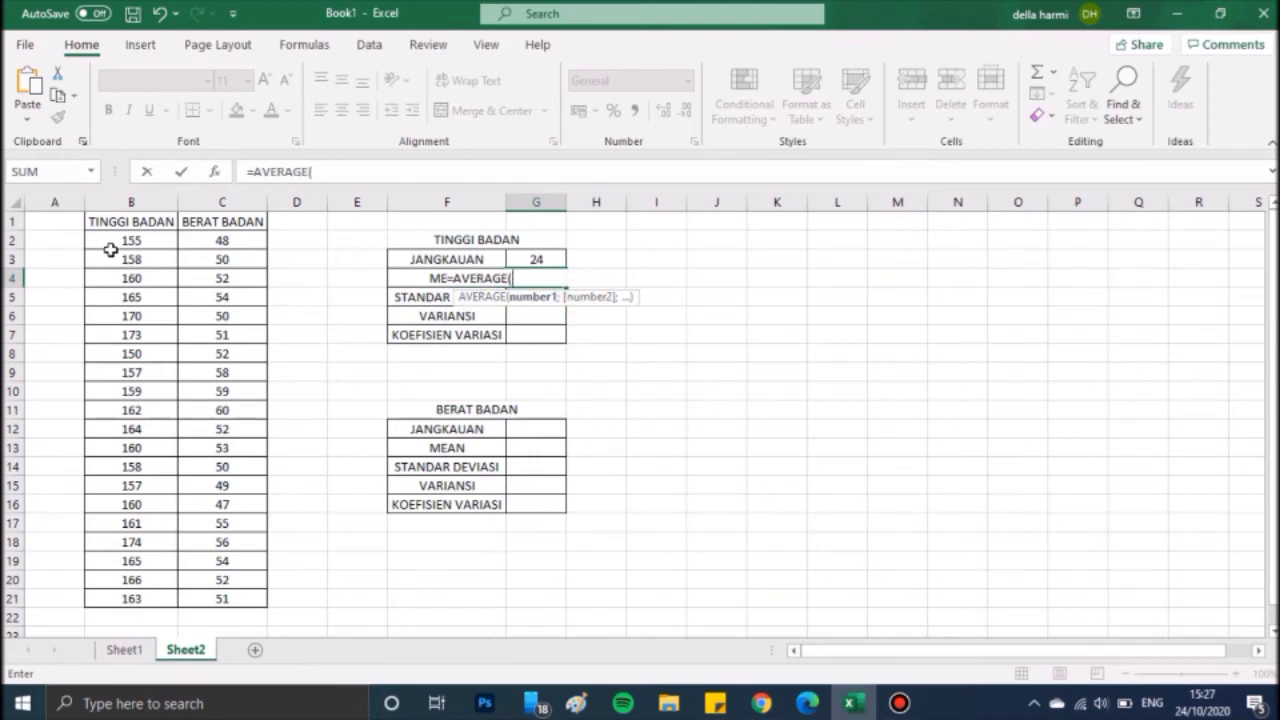
left_click_drag(110, 243, 114, 242)
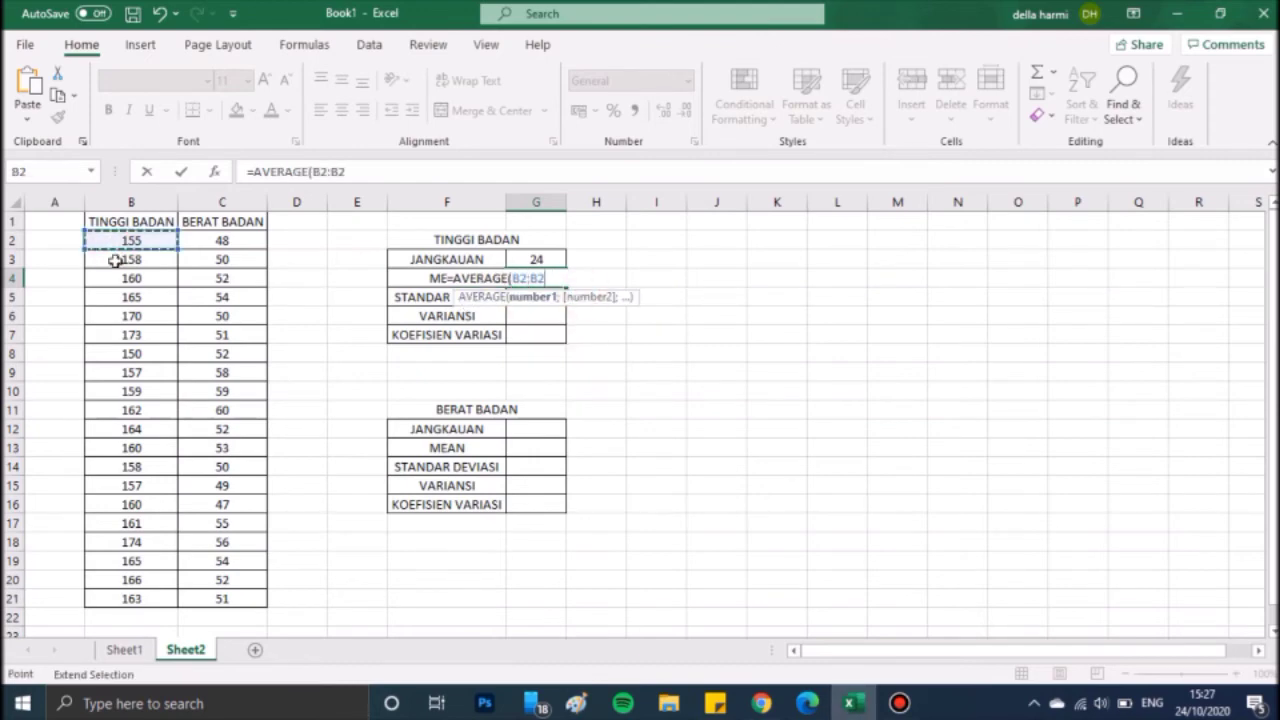
left_click(142, 598)
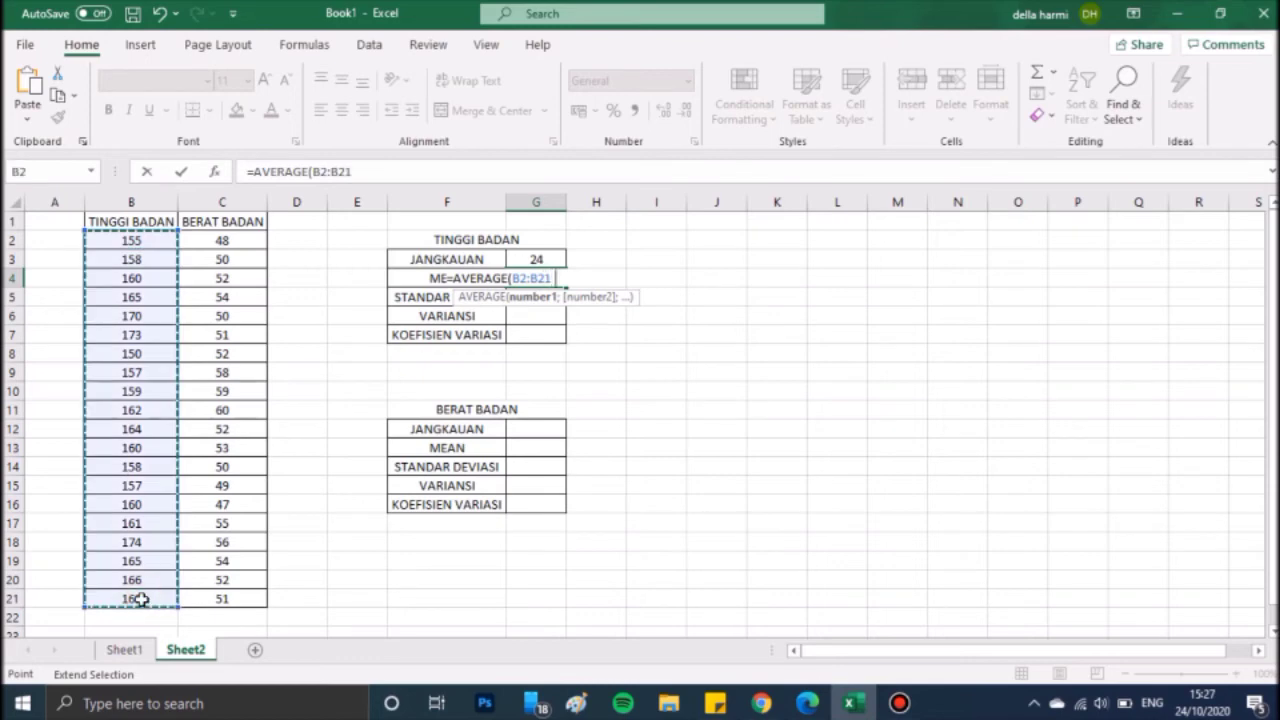
type(")")
key("Return")
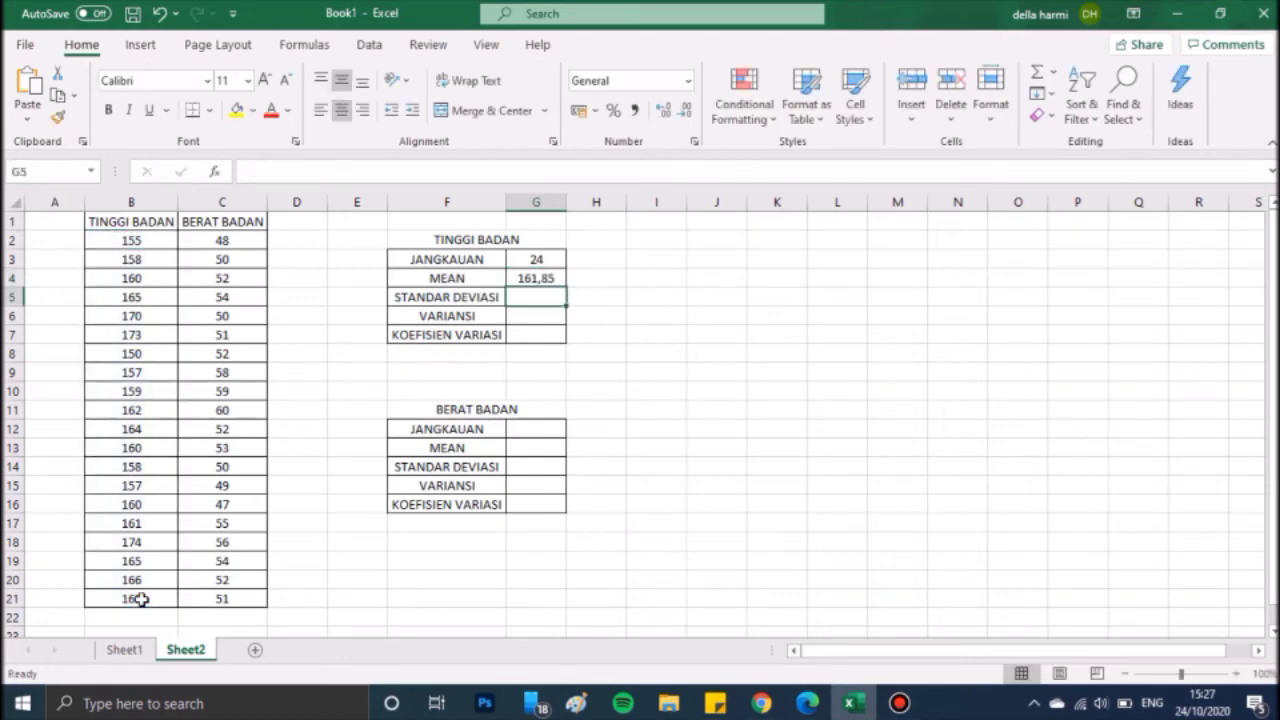
Calculate the TINGGI BADAN standard deviation in G5 with =STDEV(B2:B21)
double_click(538, 296)
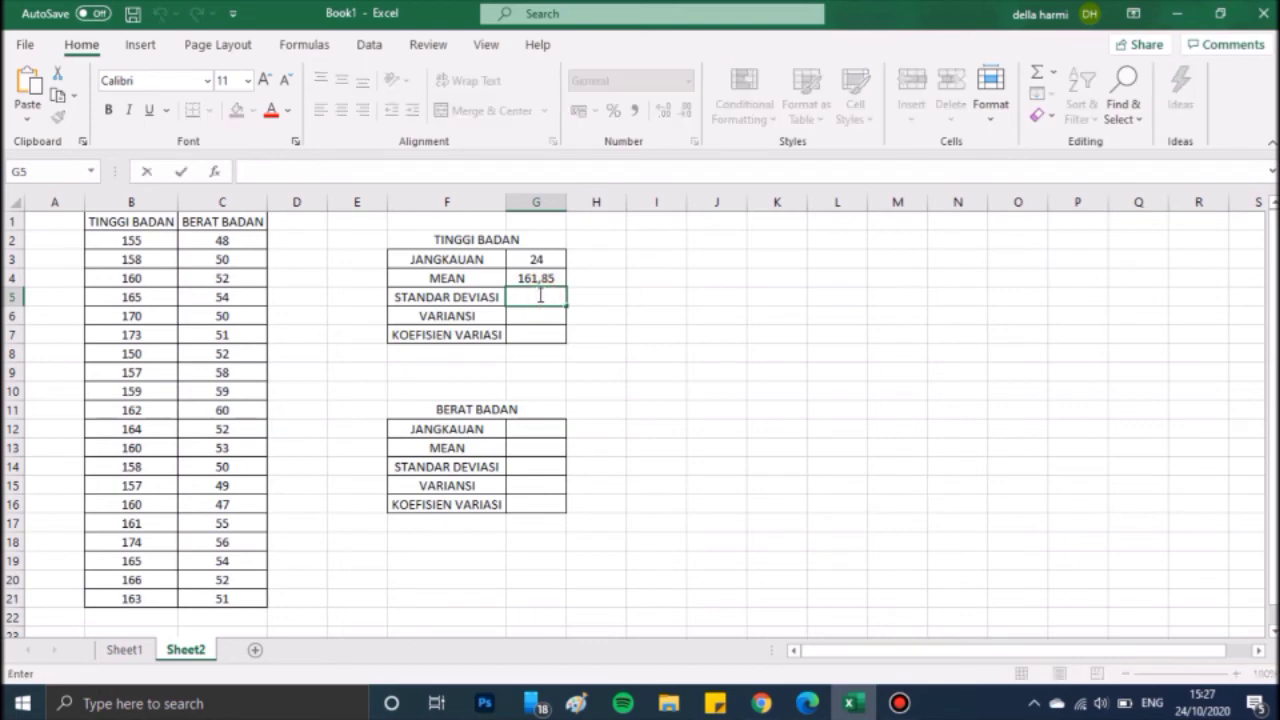
type("=STDE")
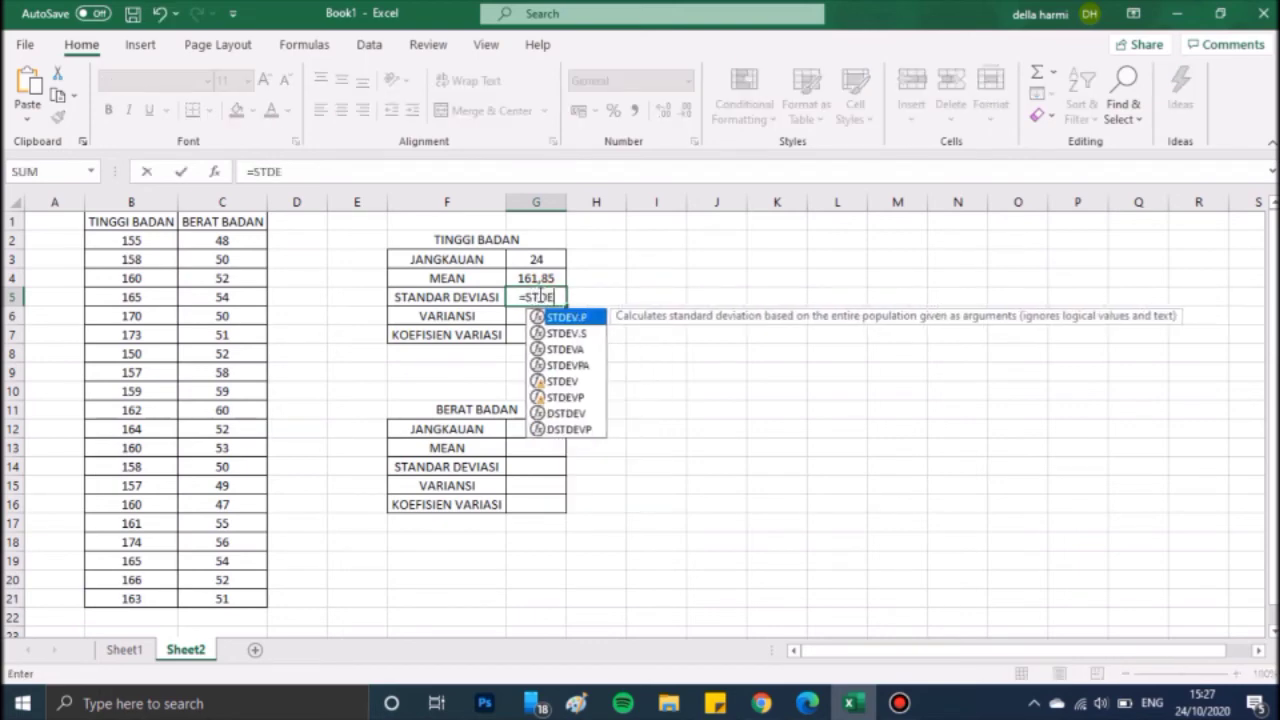
left_click(589, 384)
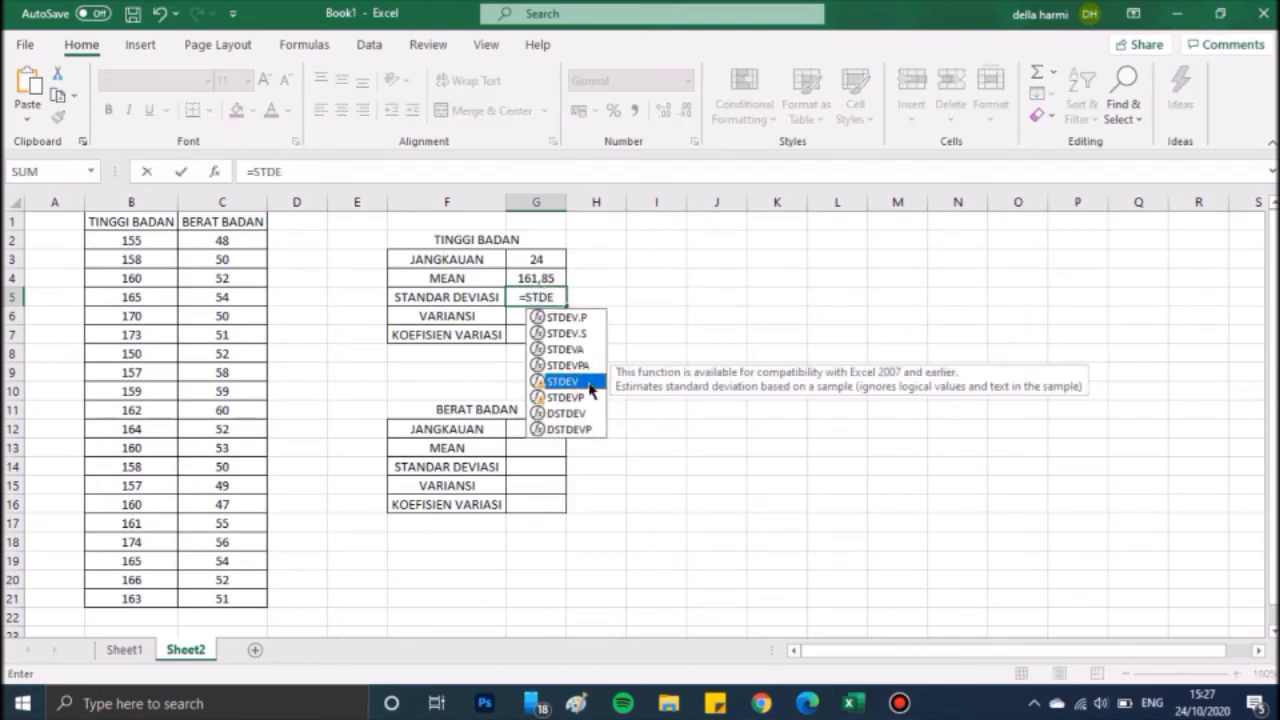
double_click(589, 384)
left_click(120, 242)
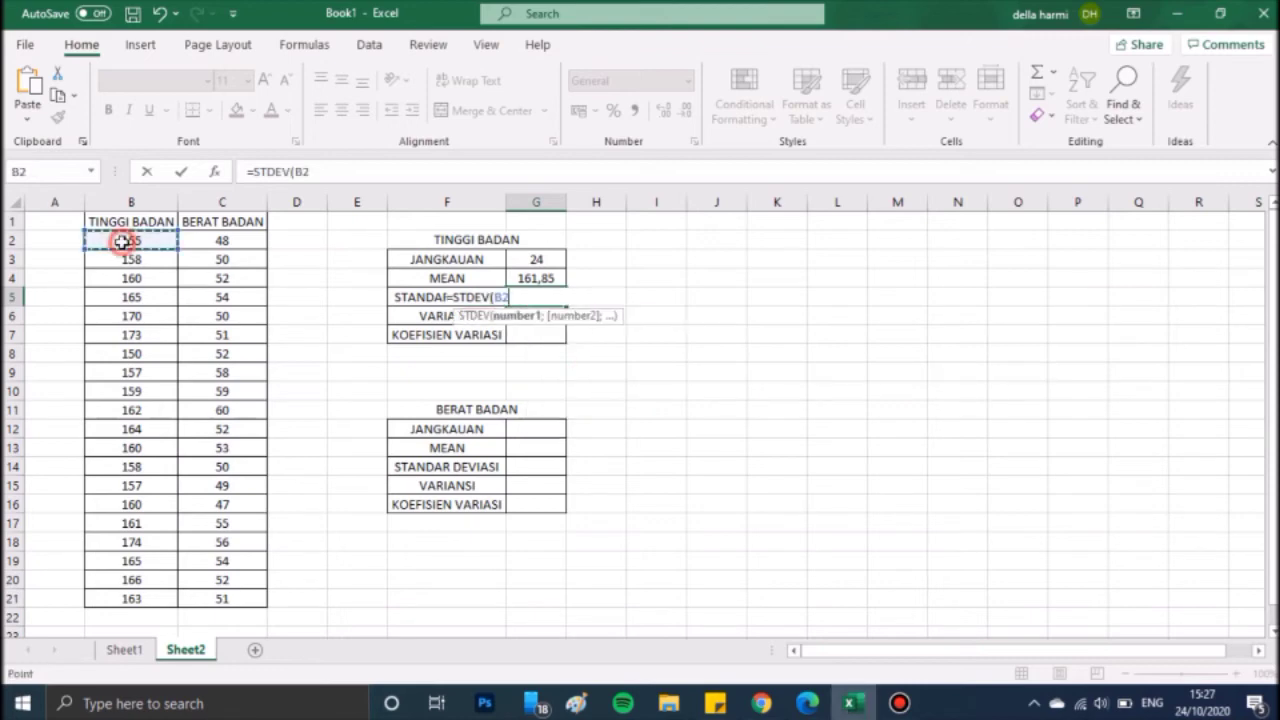
key("F8")
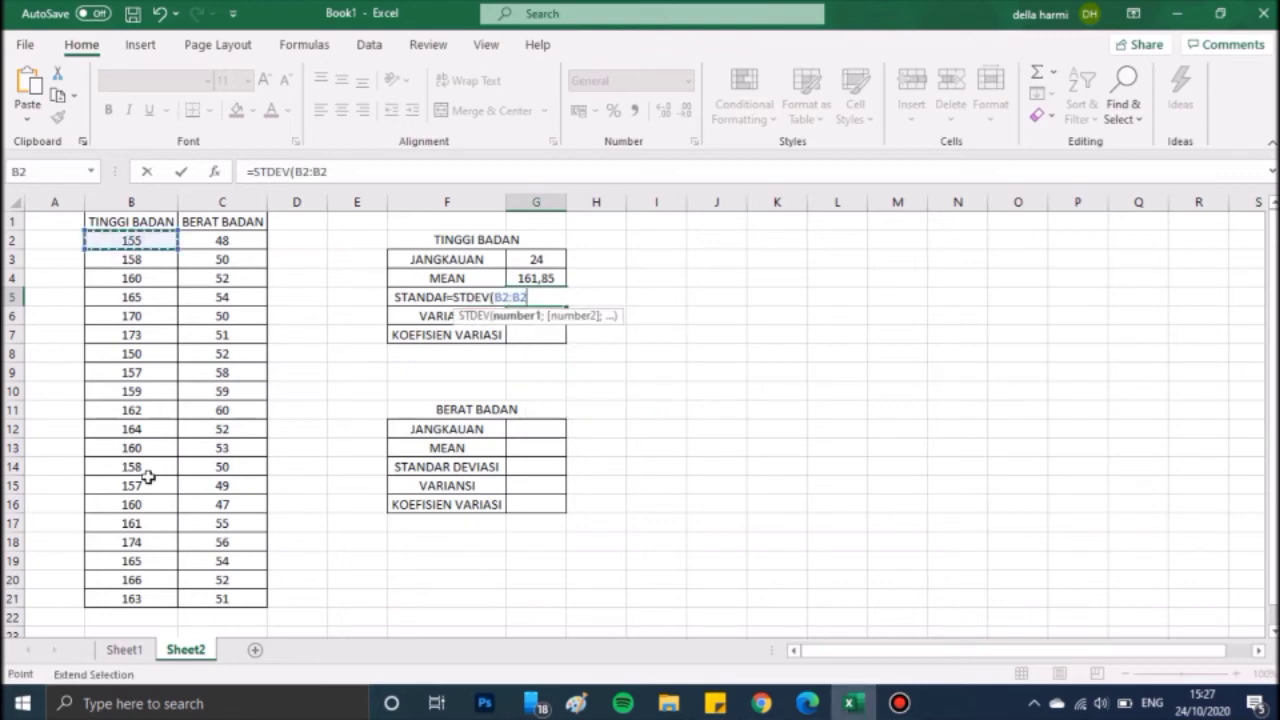
left_click(131, 599)
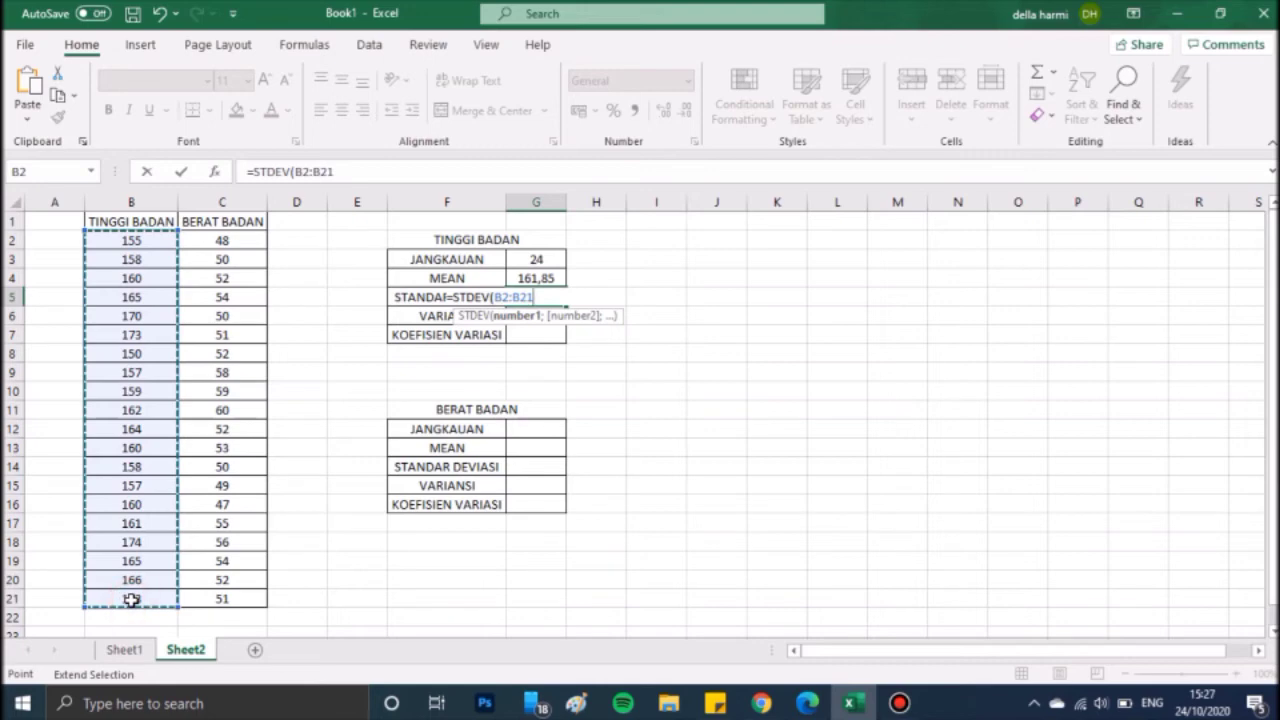
type(")")
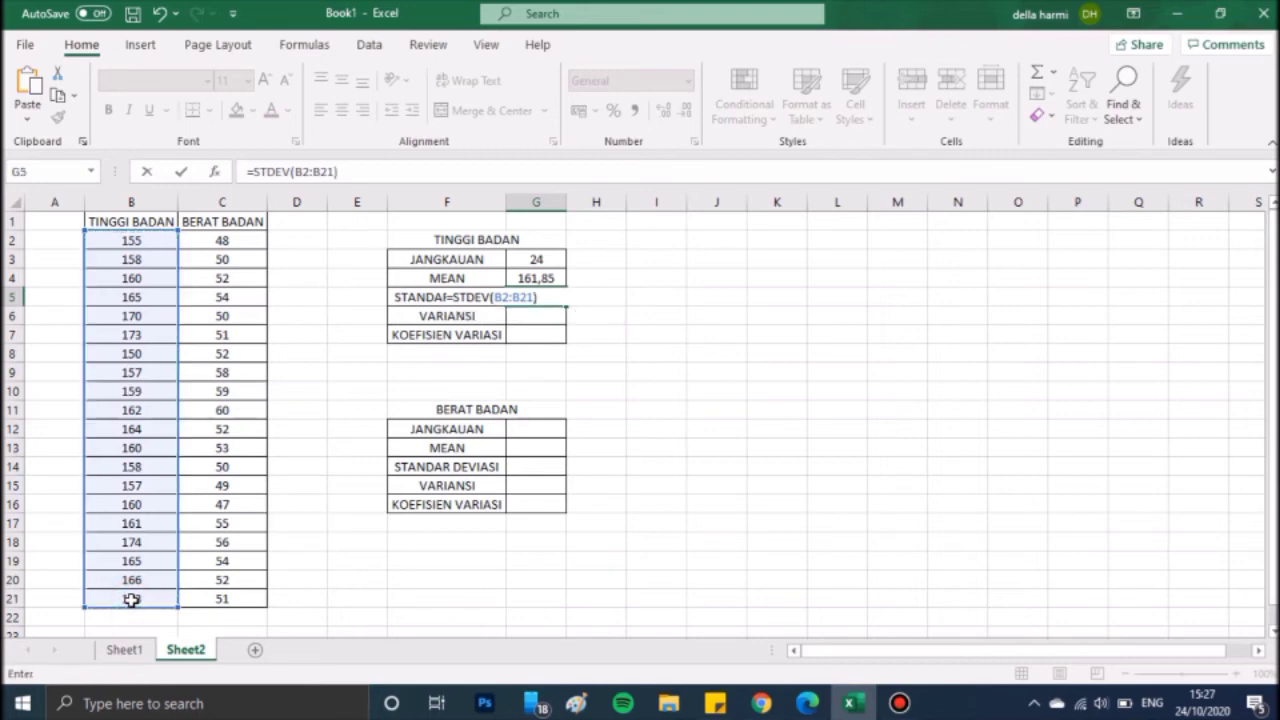
key("Return")
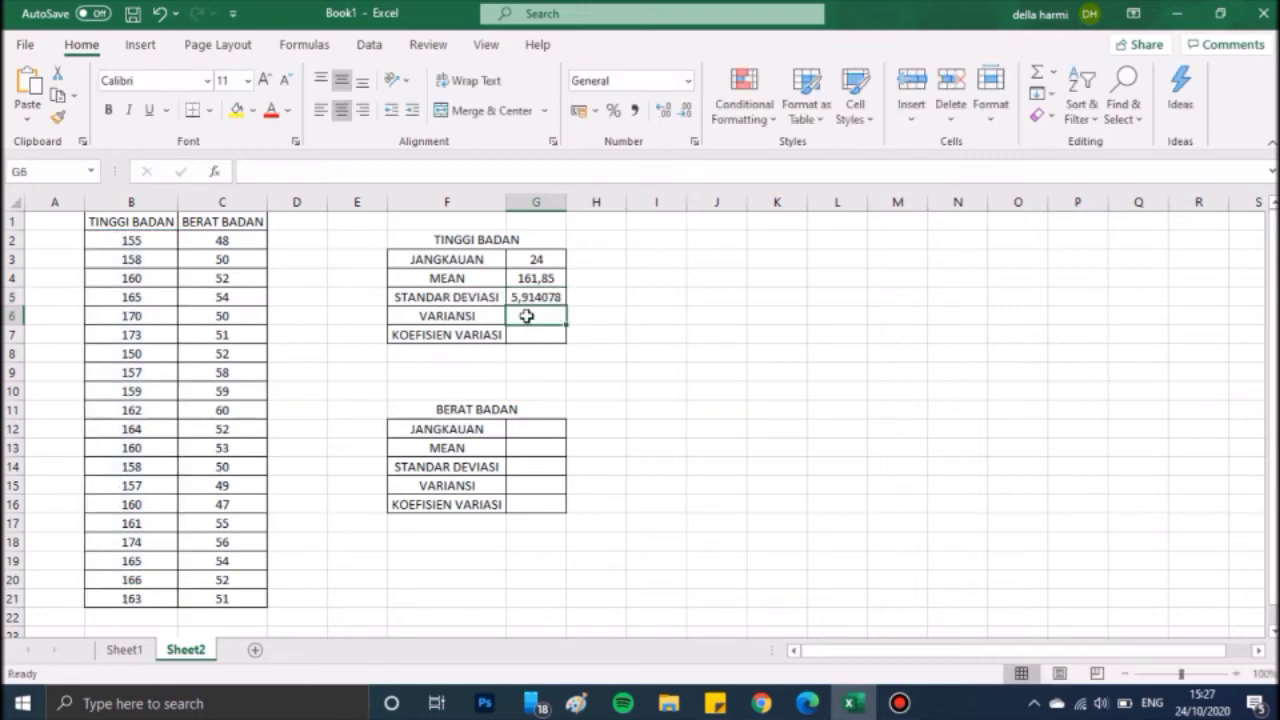
Calculate the TINGGI BADAN variance in G6 with =VAR(B2:B21)
type("=V")
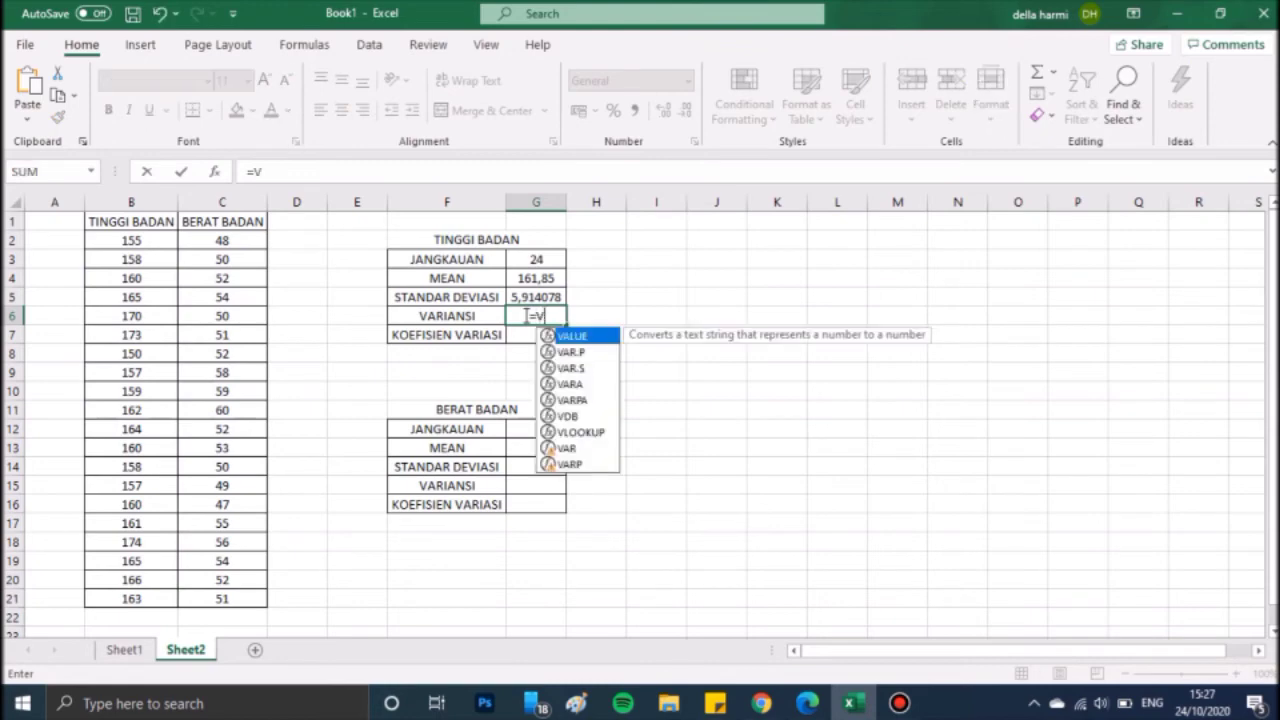
type("AR")
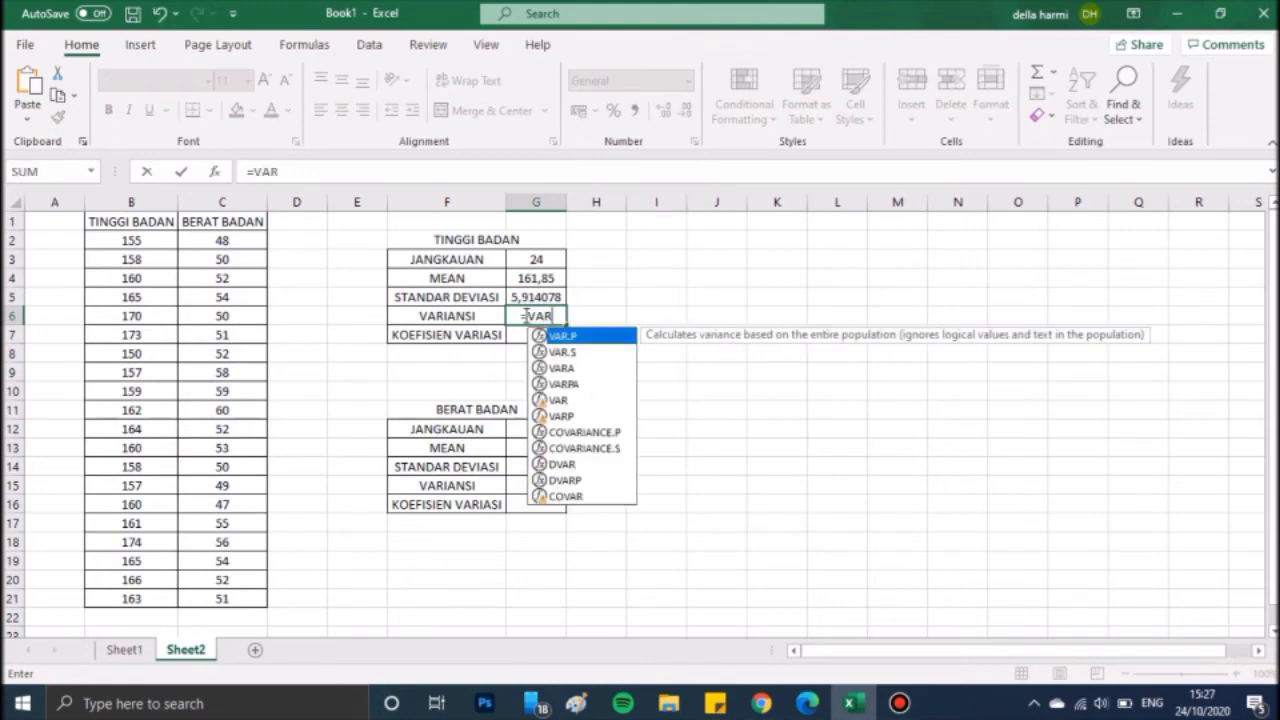
double_click(592, 402)
left_click(130, 241)
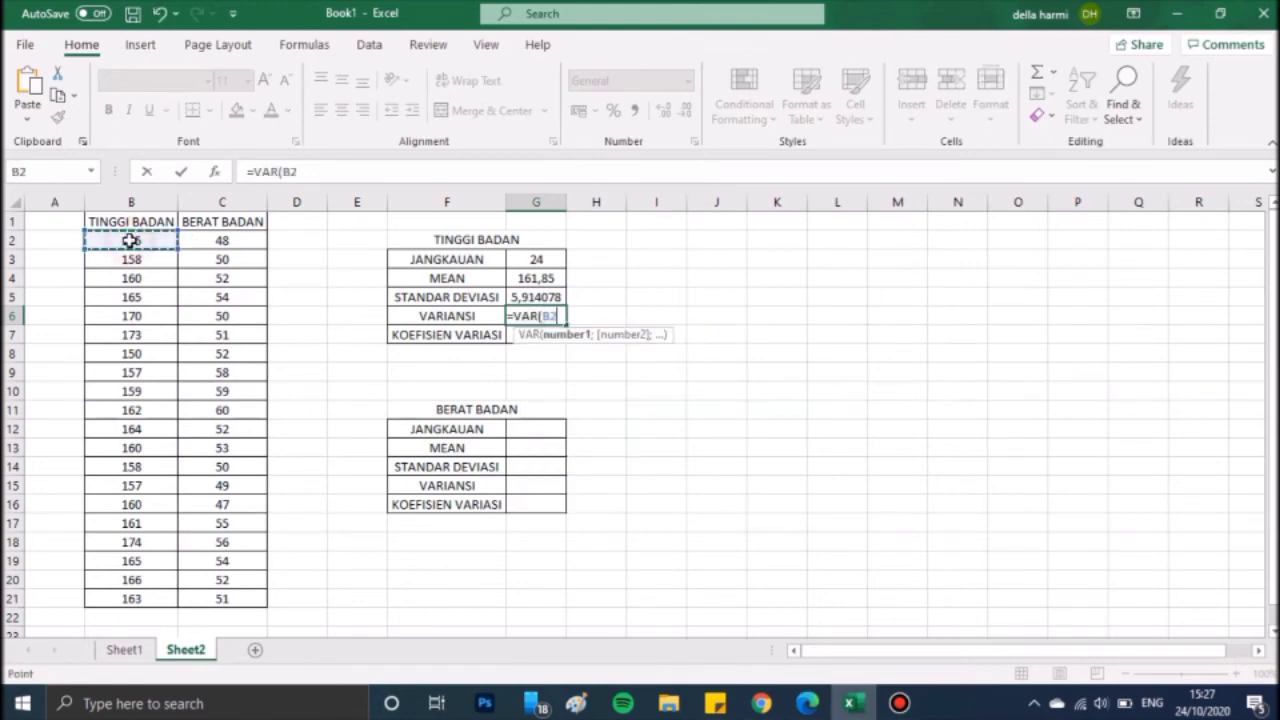
key("F8")
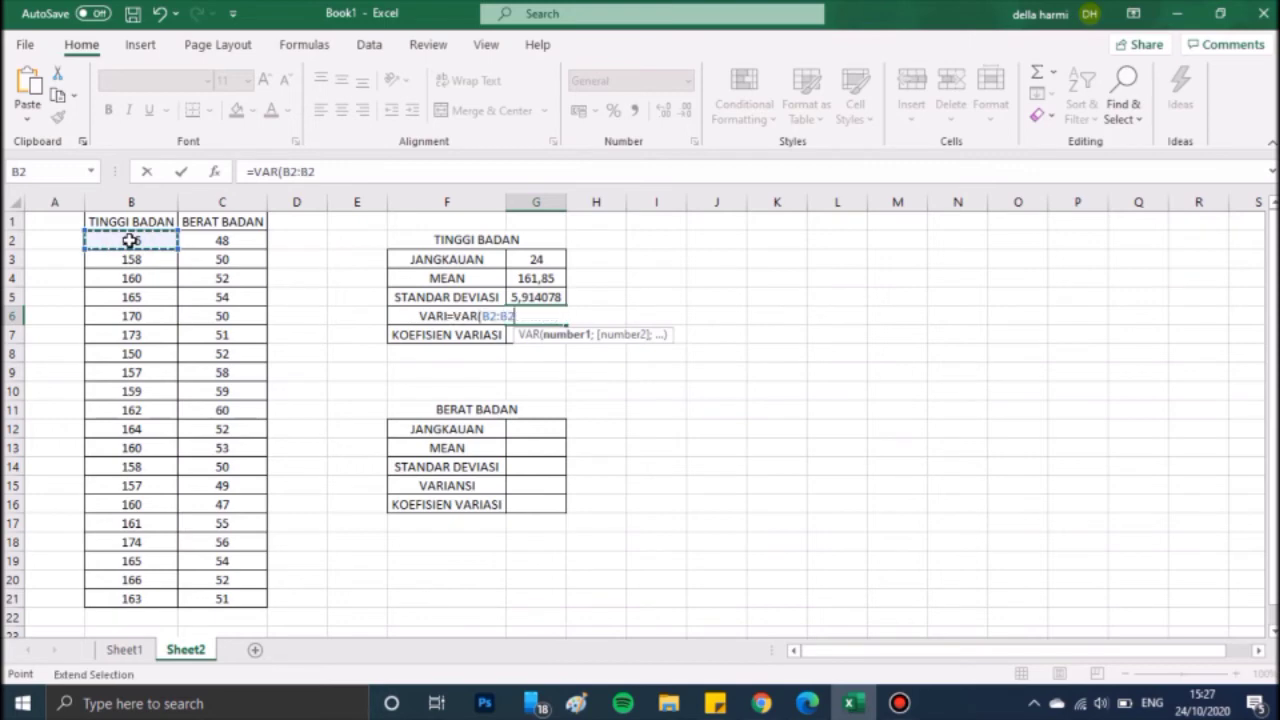
left_click(144, 598)
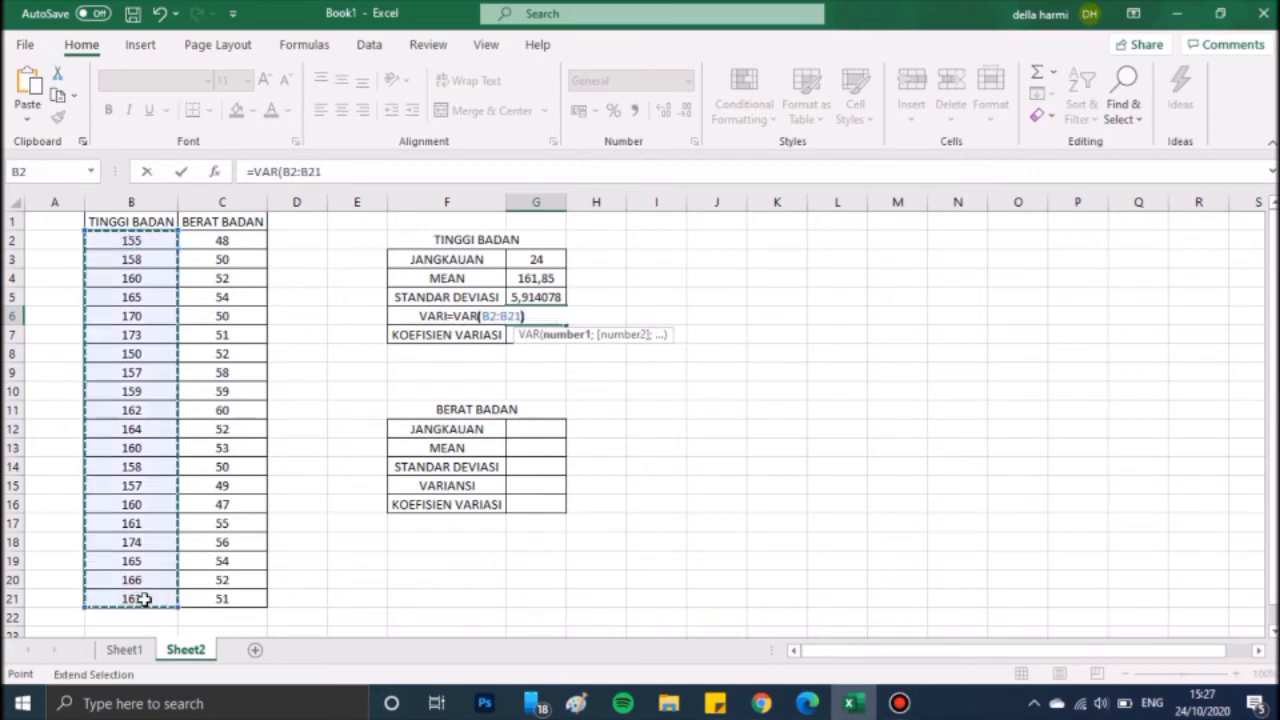
key("Return")
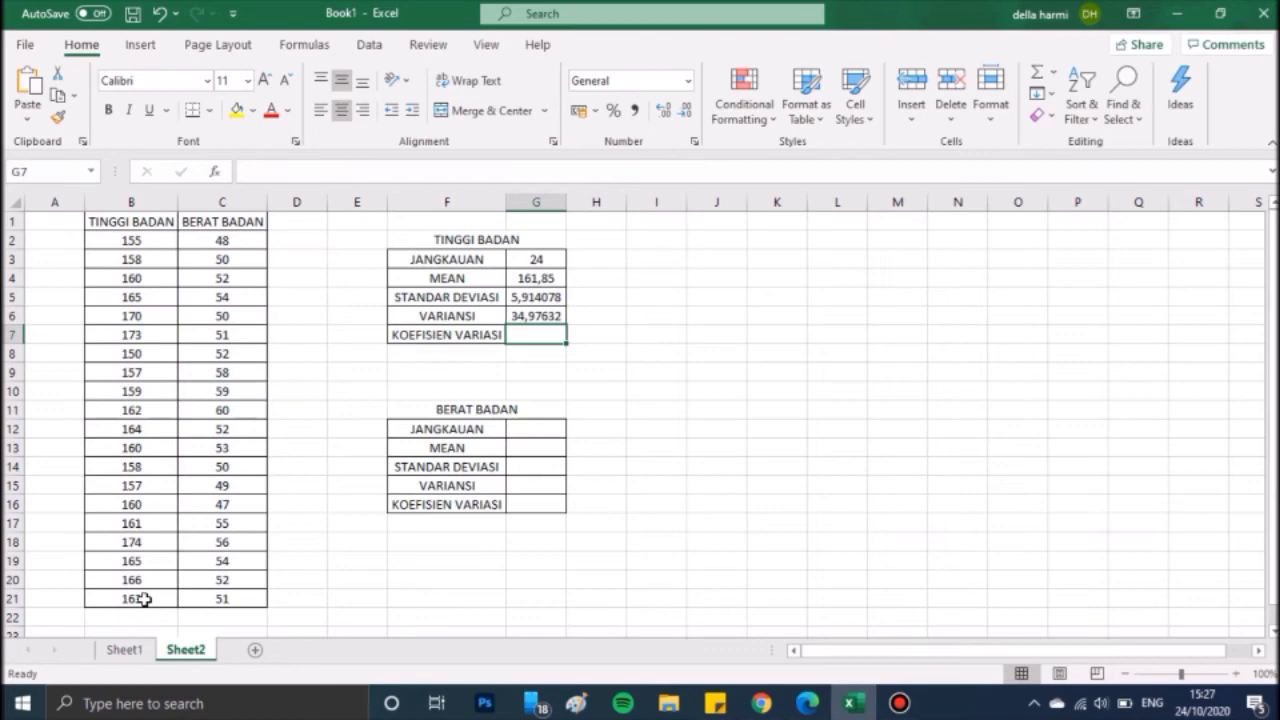
Add the coefficient of variation formula as a text note in I7: "KV = (STANDAR DEVIASI/MEAN) *100%"
left_click(608, 405)
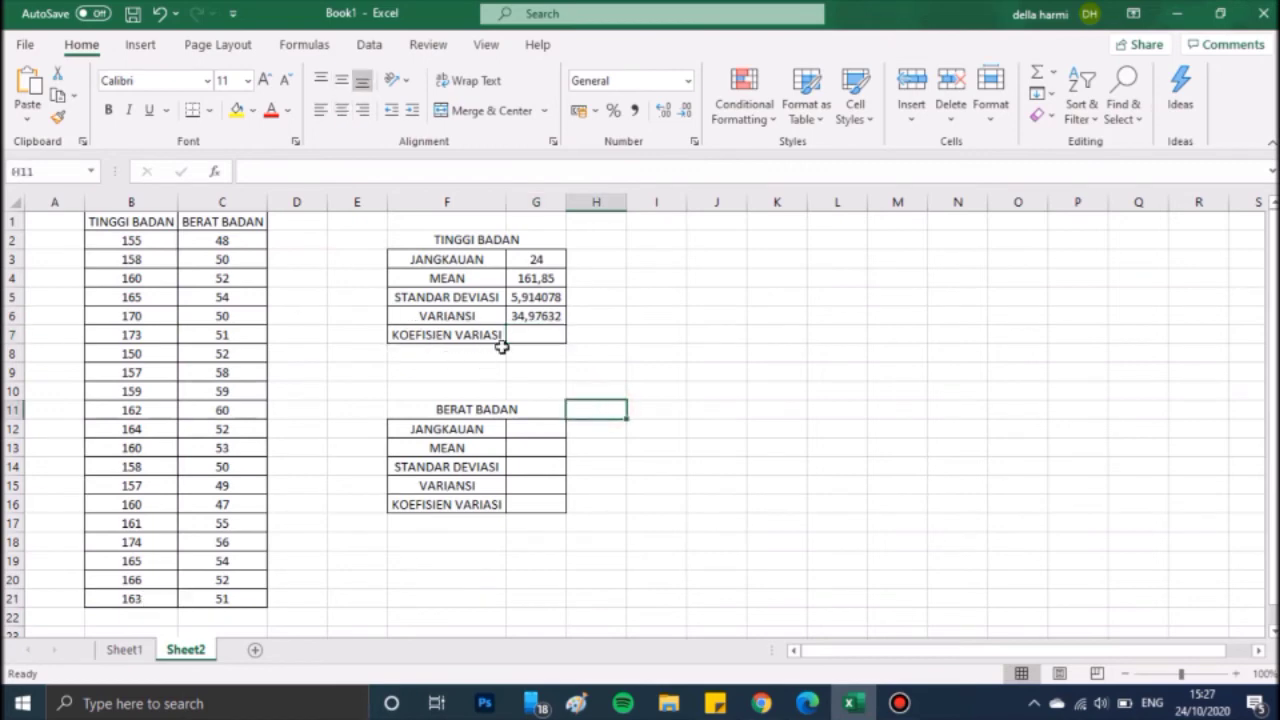
left_click(660, 337)
type("KV = (STANDAR DEVIASI/MEAN) *100%")
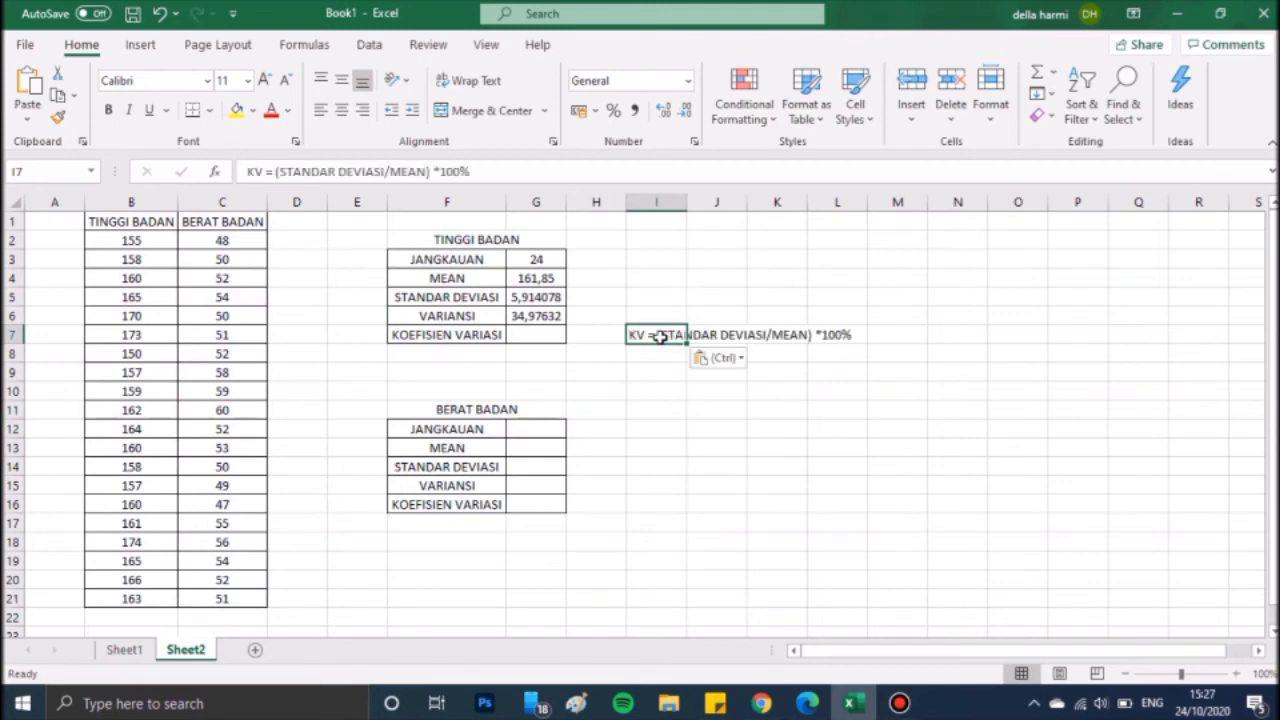
Calculate the TINGGI BADAN coefficient of variation in G7 with =(G5/G4)*100
left_click(778, 440)
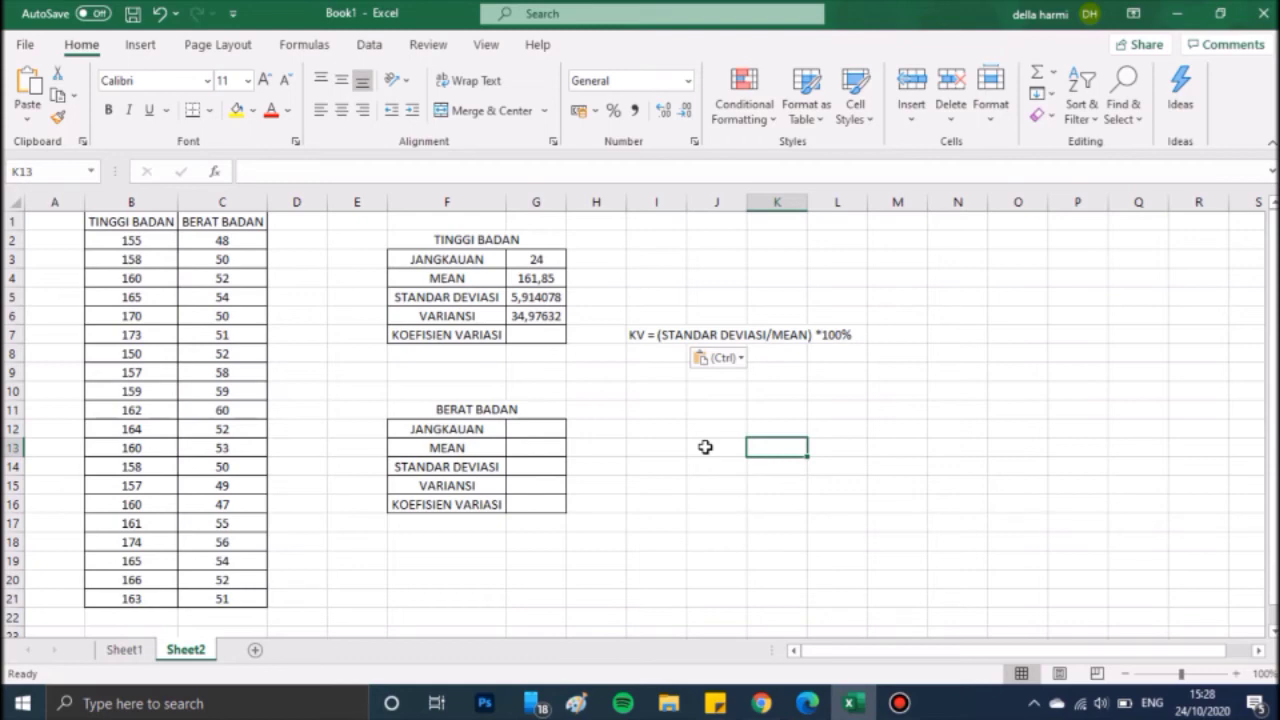
double_click(537, 337)
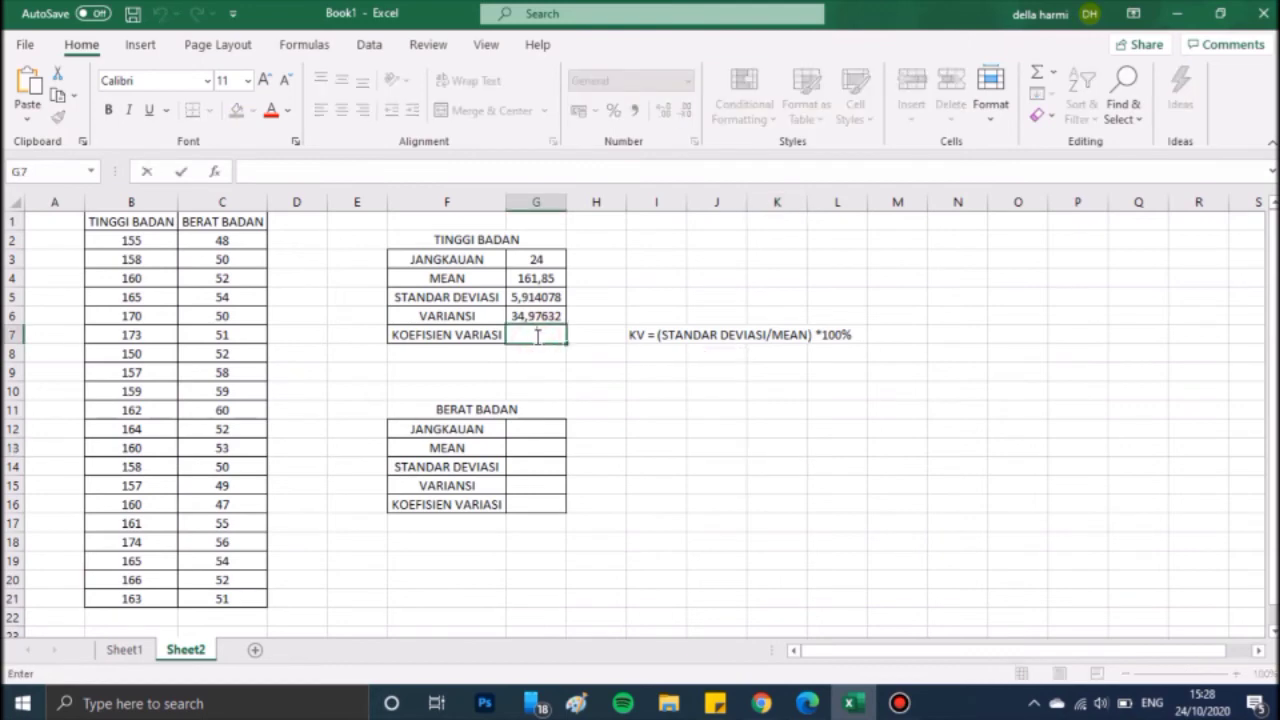
type("=(")
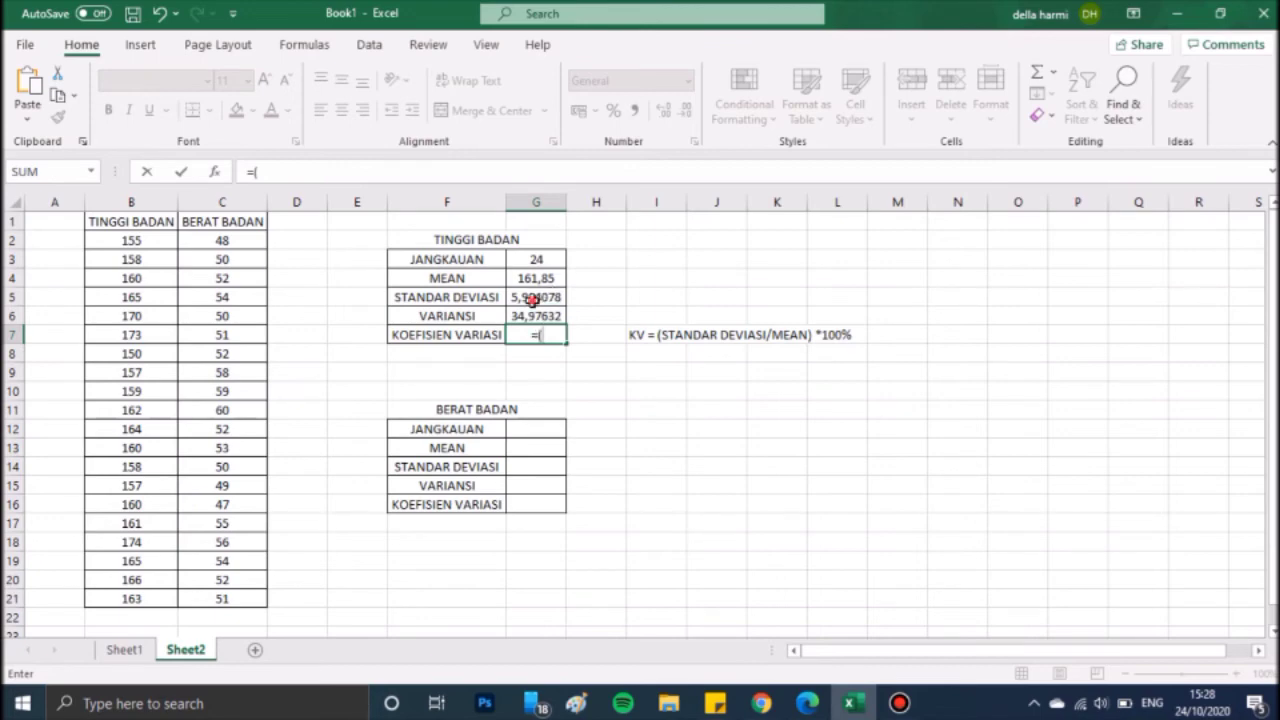
left_click(533, 299)
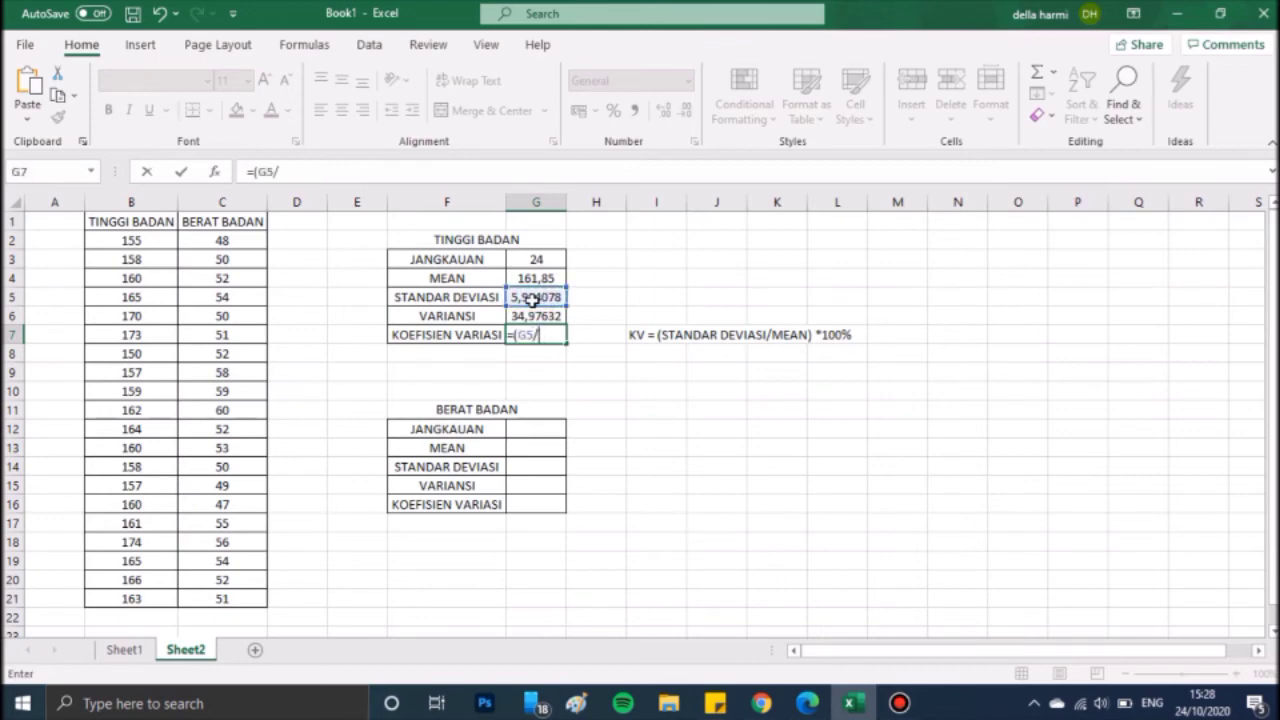
type("/")
left_click(538, 278)
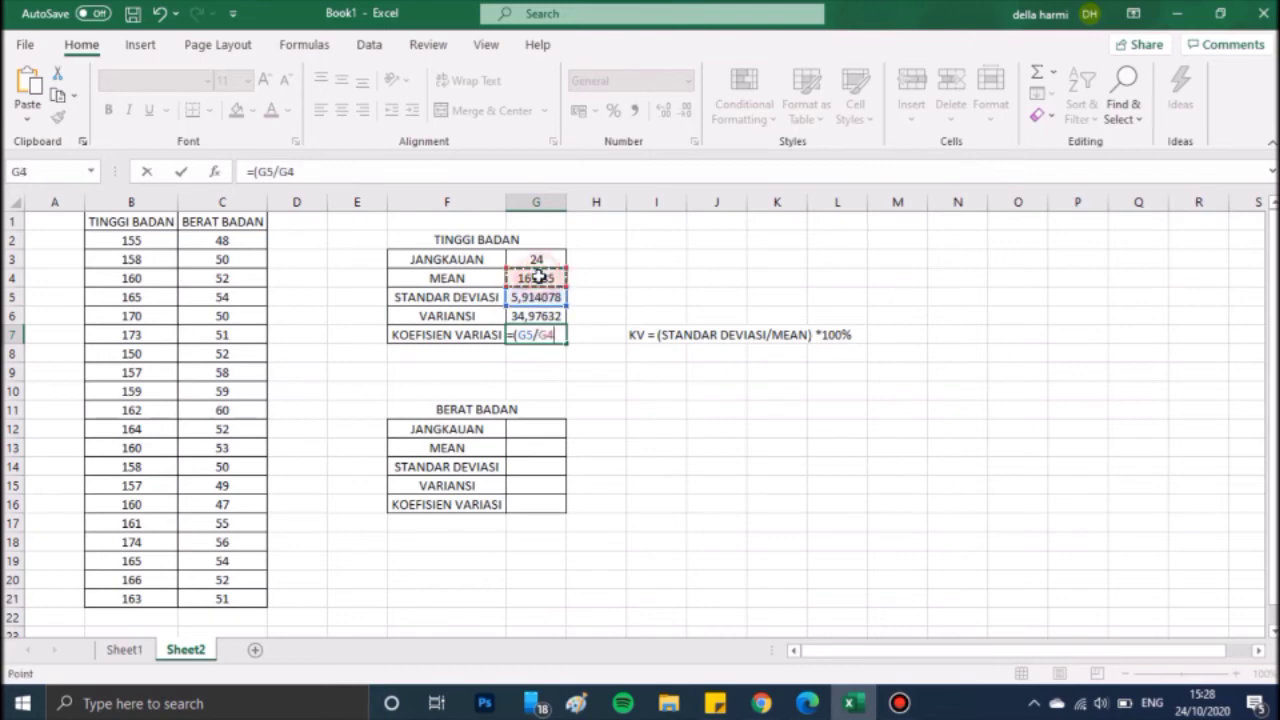
type(")")
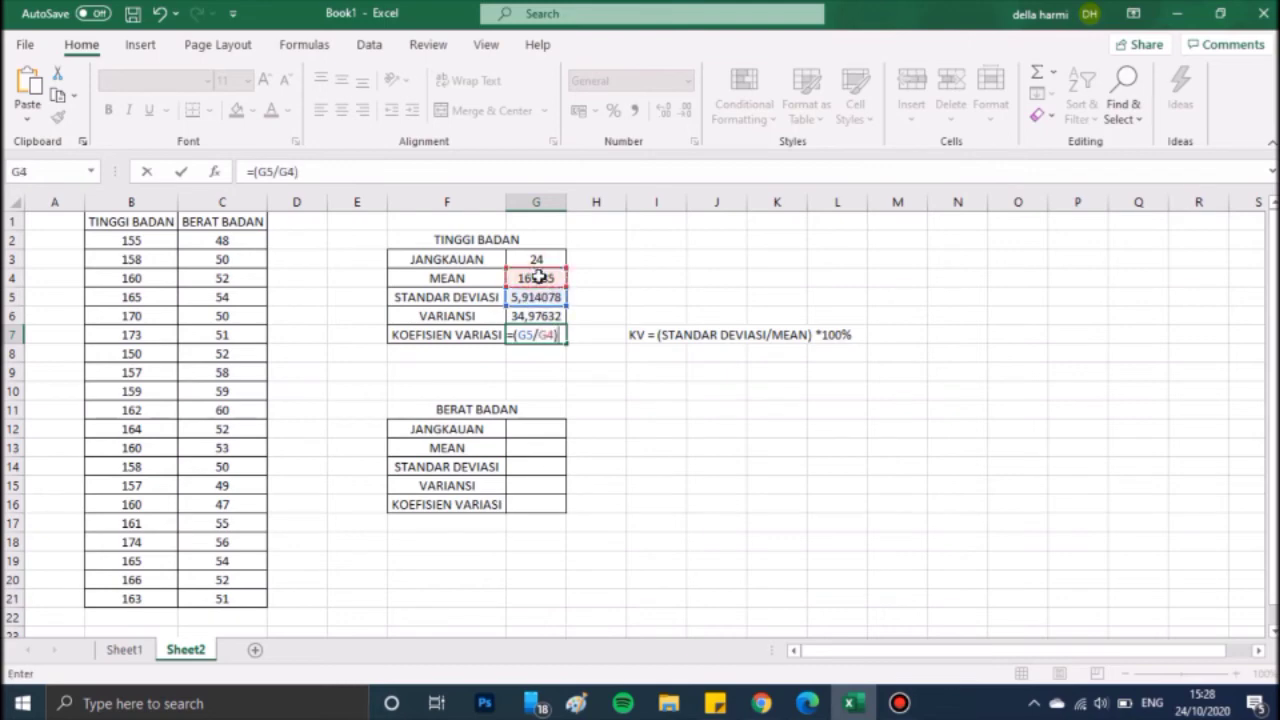
type("*1")
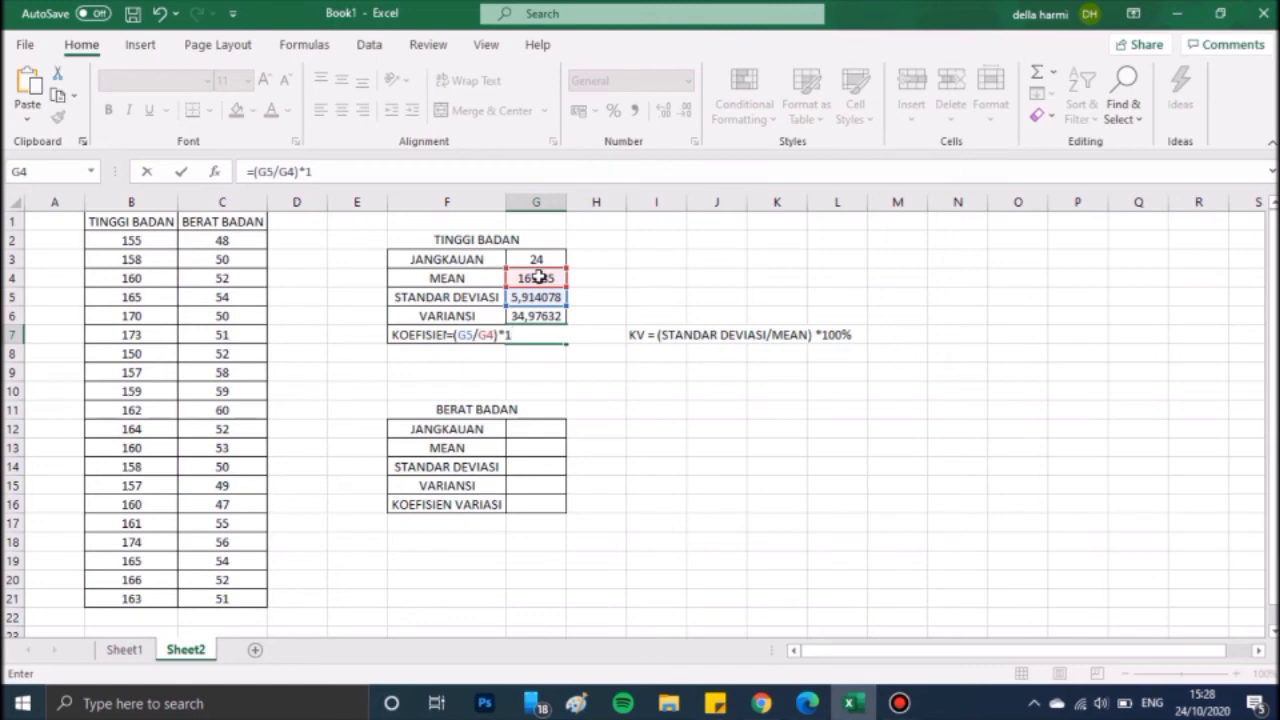
type("00")
key("Return")
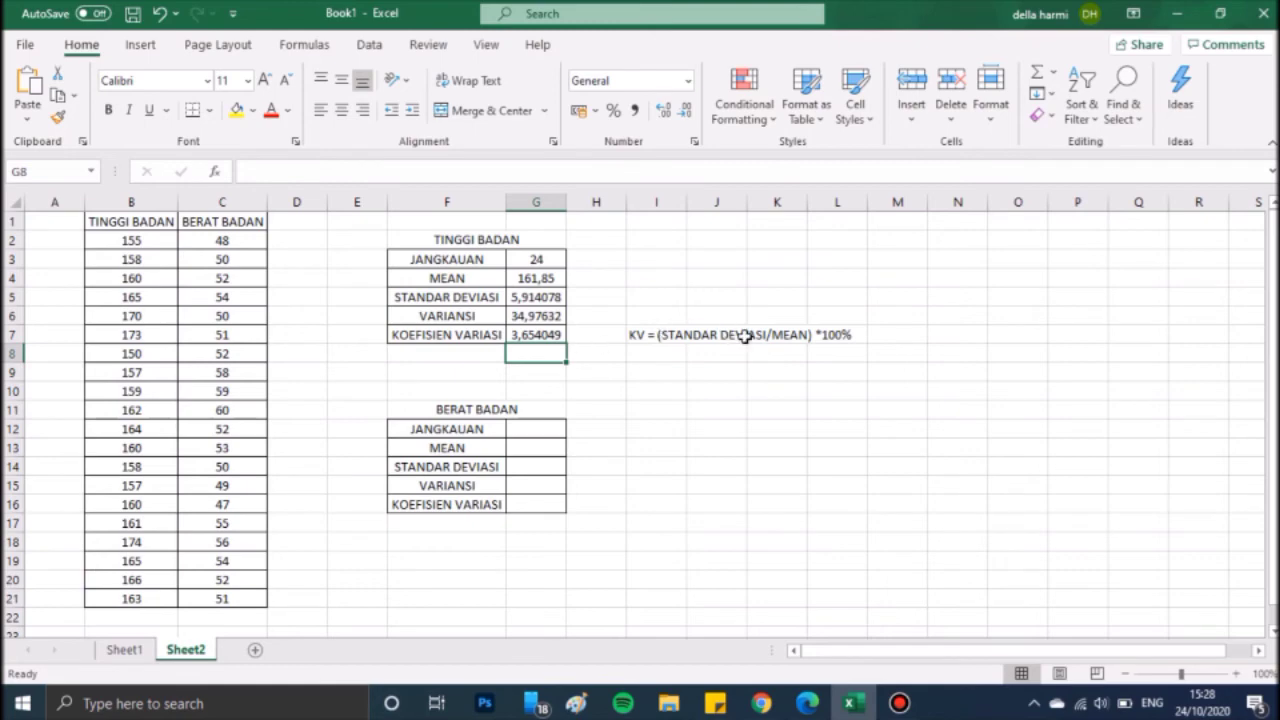
Enter the rounded TINGGI BADAN coefficient of variation as 3,7% in H7
left_click(587, 336)
type("3")
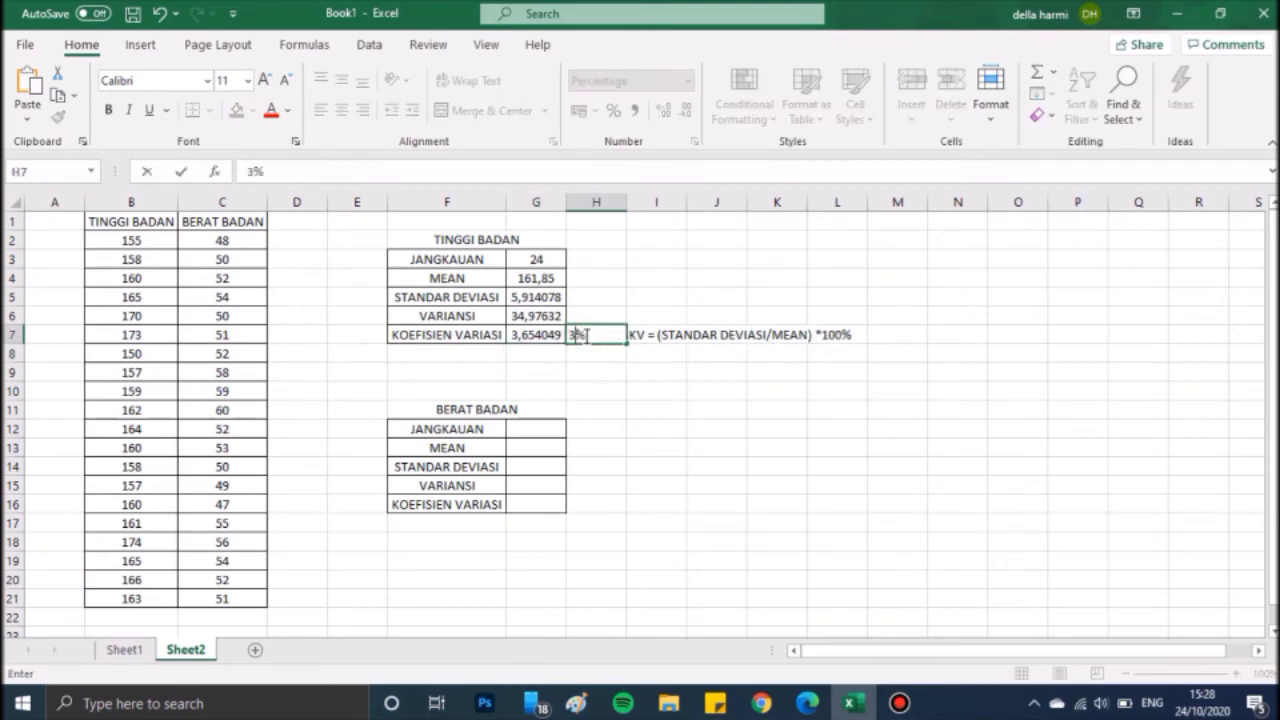
type(",6")
key("BackSpace")
type("7")
left_click(608, 374)
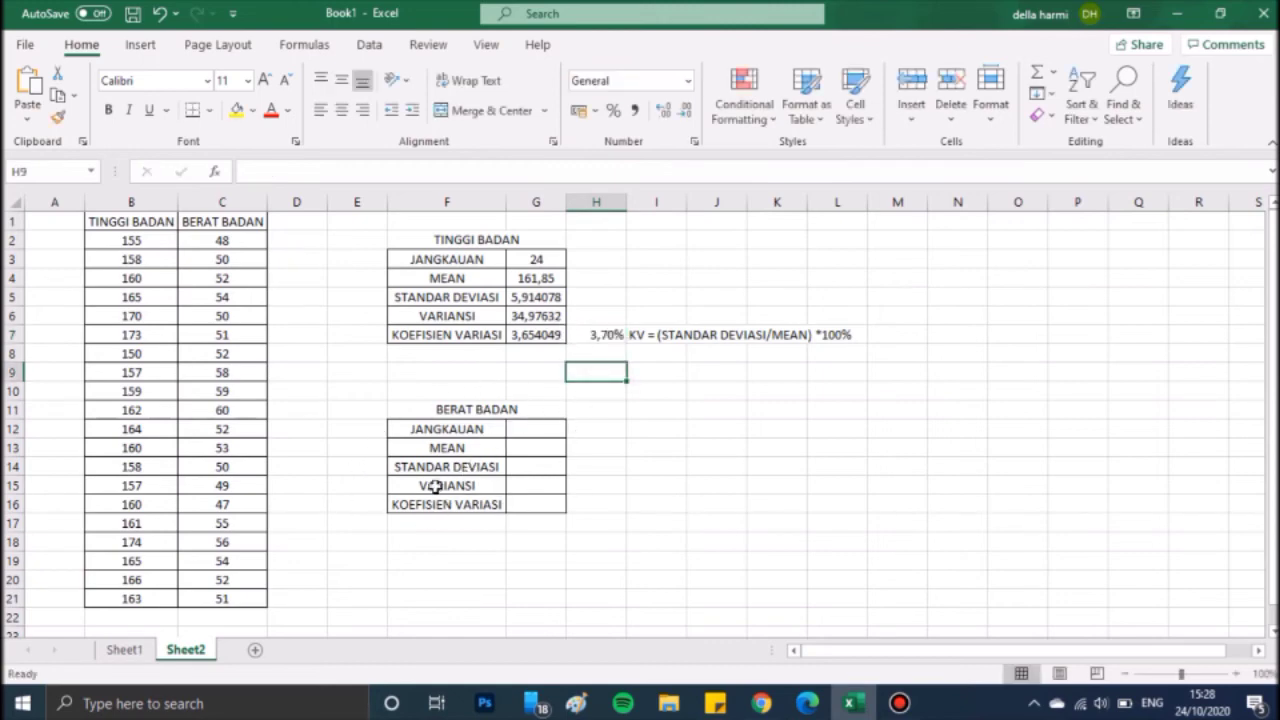
Calculate the BERAT BADAN range in G12 with =MAX(C2:C21)-MIN(C2:C21)
double_click(526, 429)
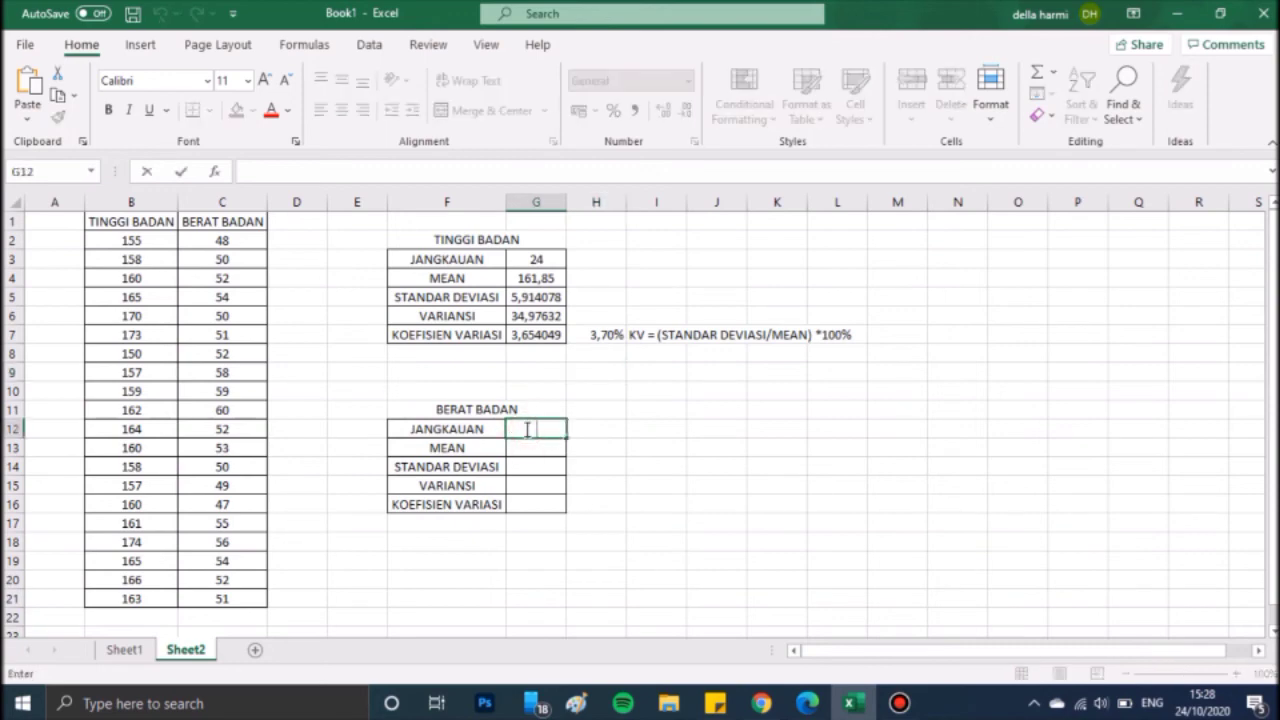
type("=MAX")
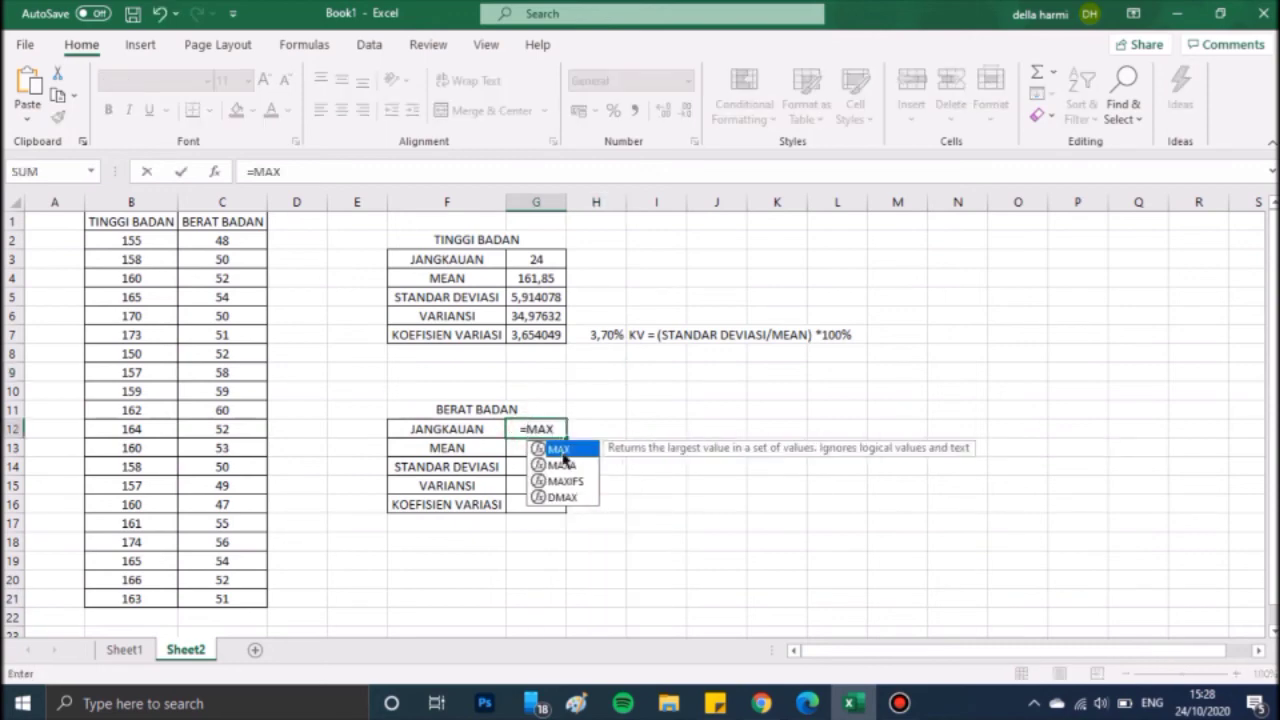
type("(")
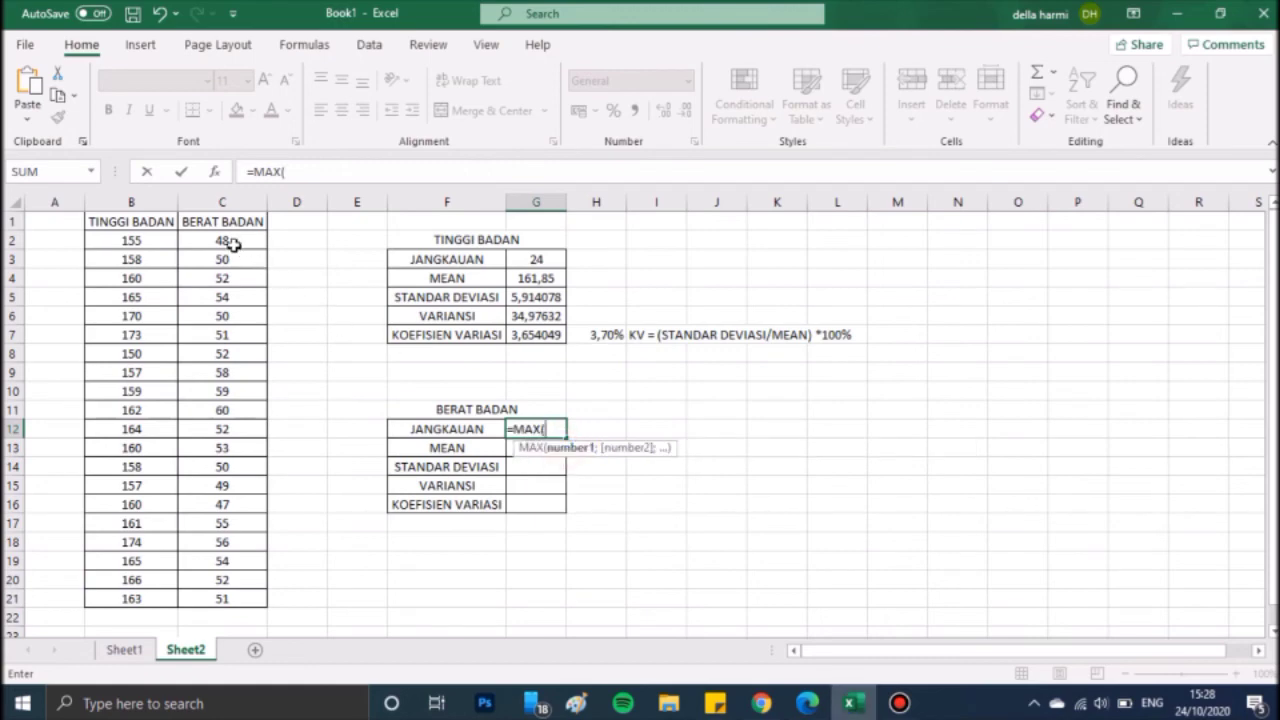
left_click_drag(229, 243, 221, 594)
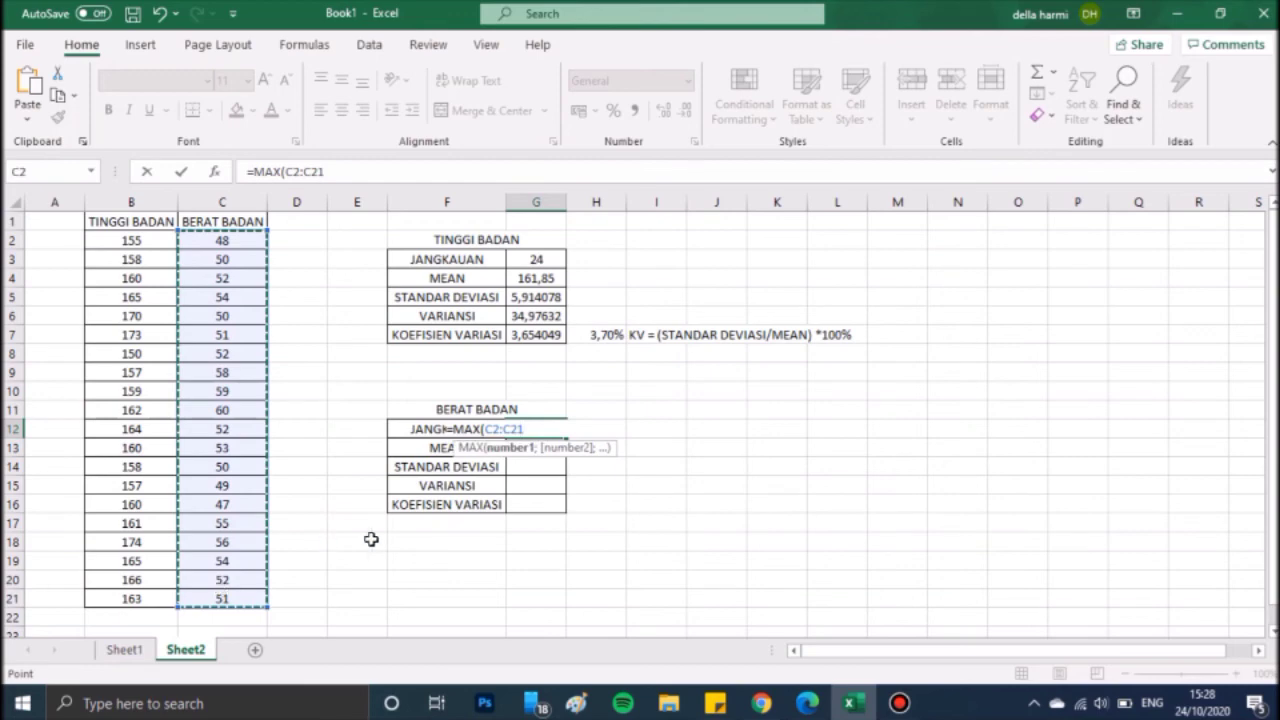
type(")")
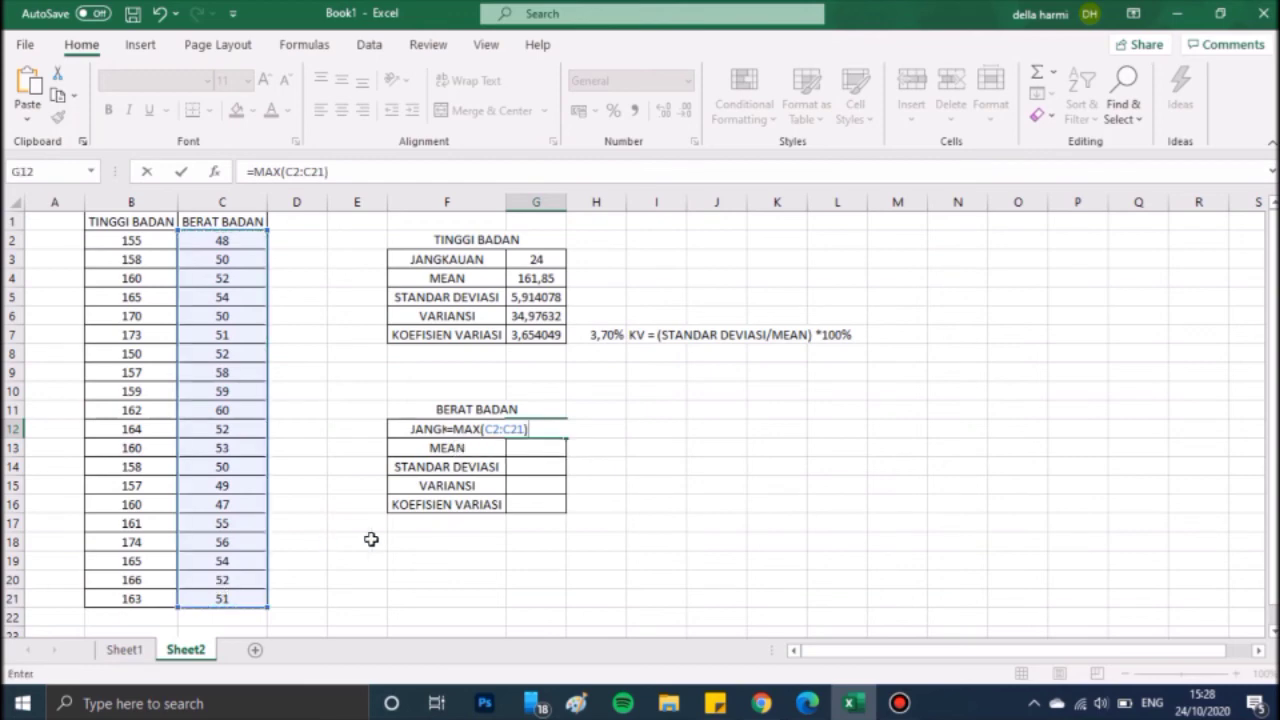
type("-MIN")
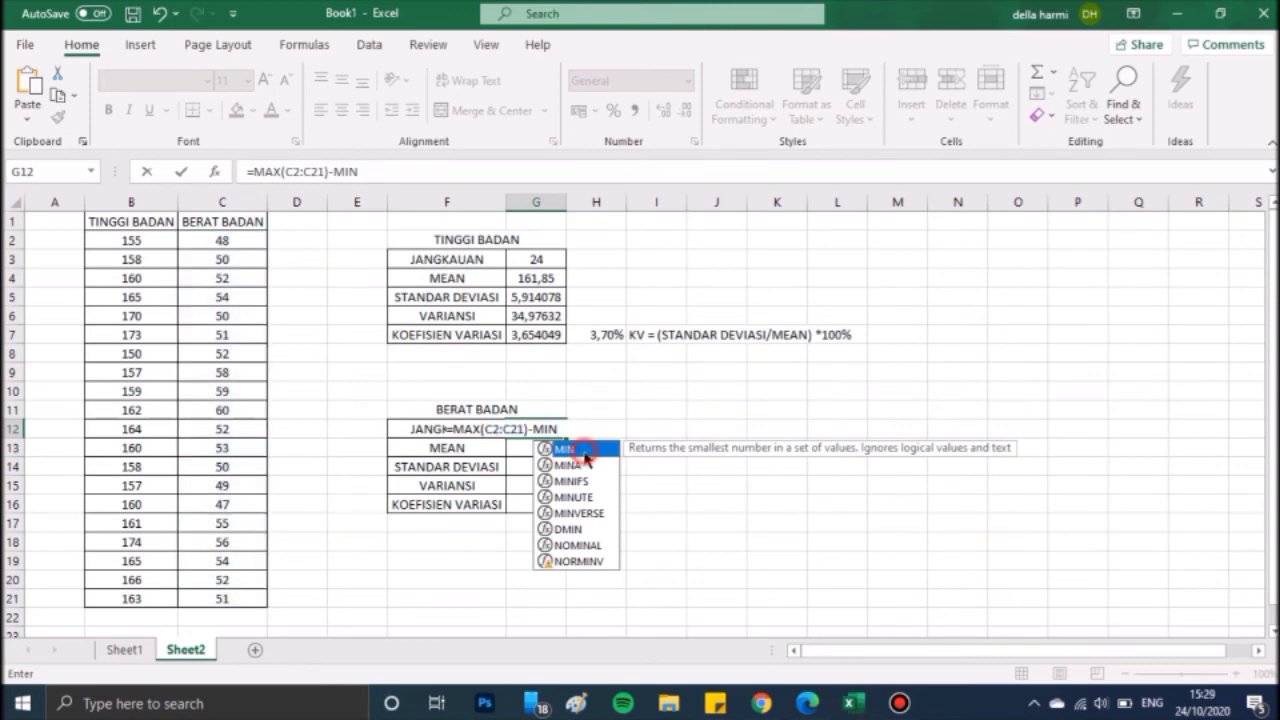
type("(")
left_click_drag(240, 244, 217, 596)
type(")")
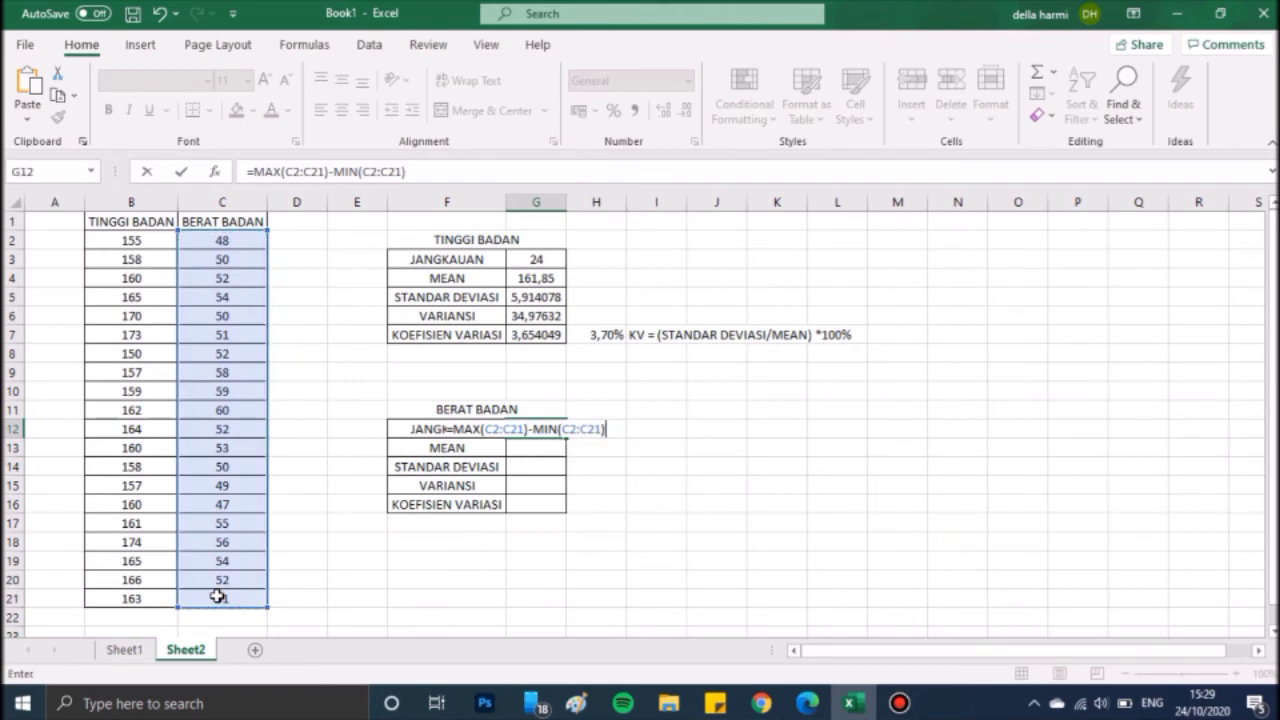
key("Return")
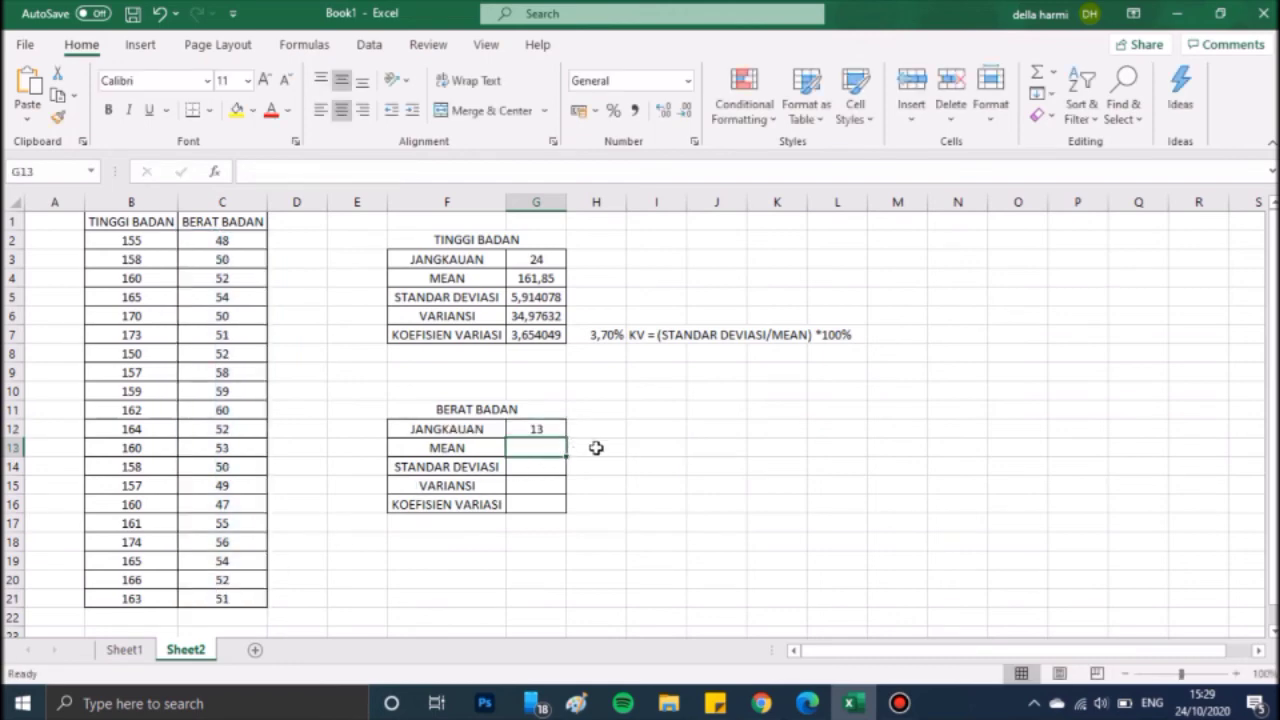
double_click(535, 429)
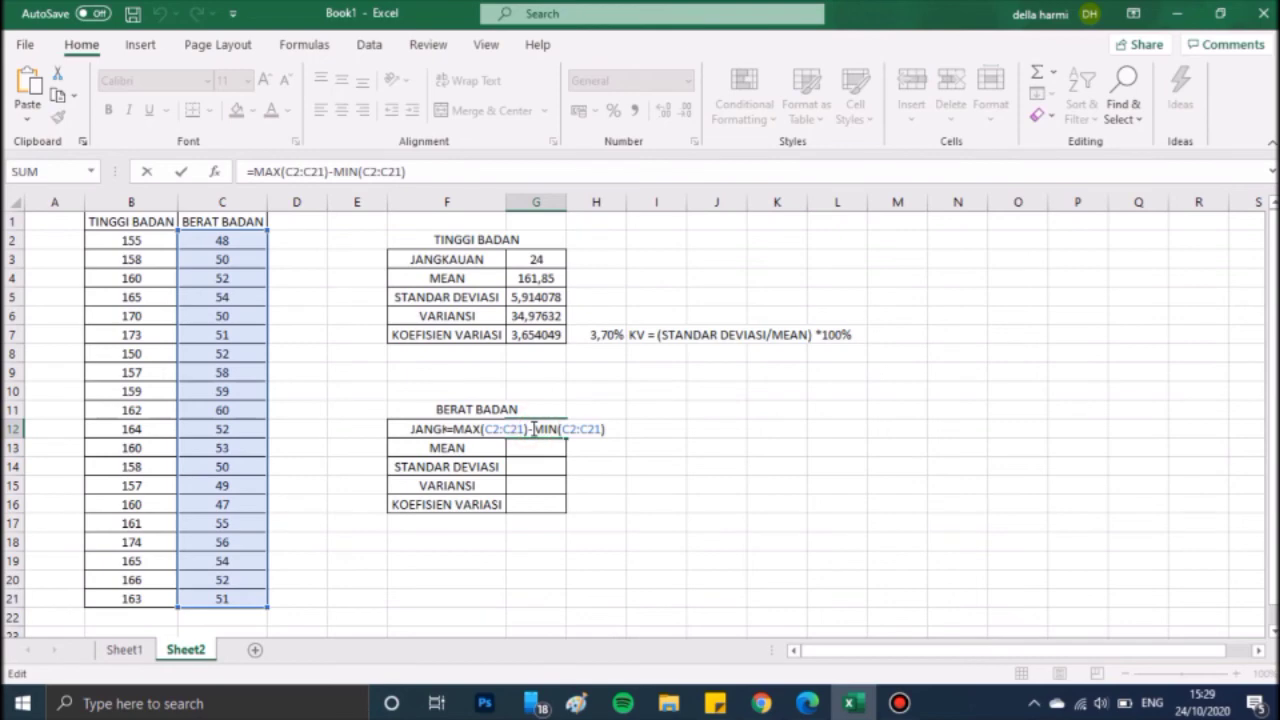
left_click(692, 439)
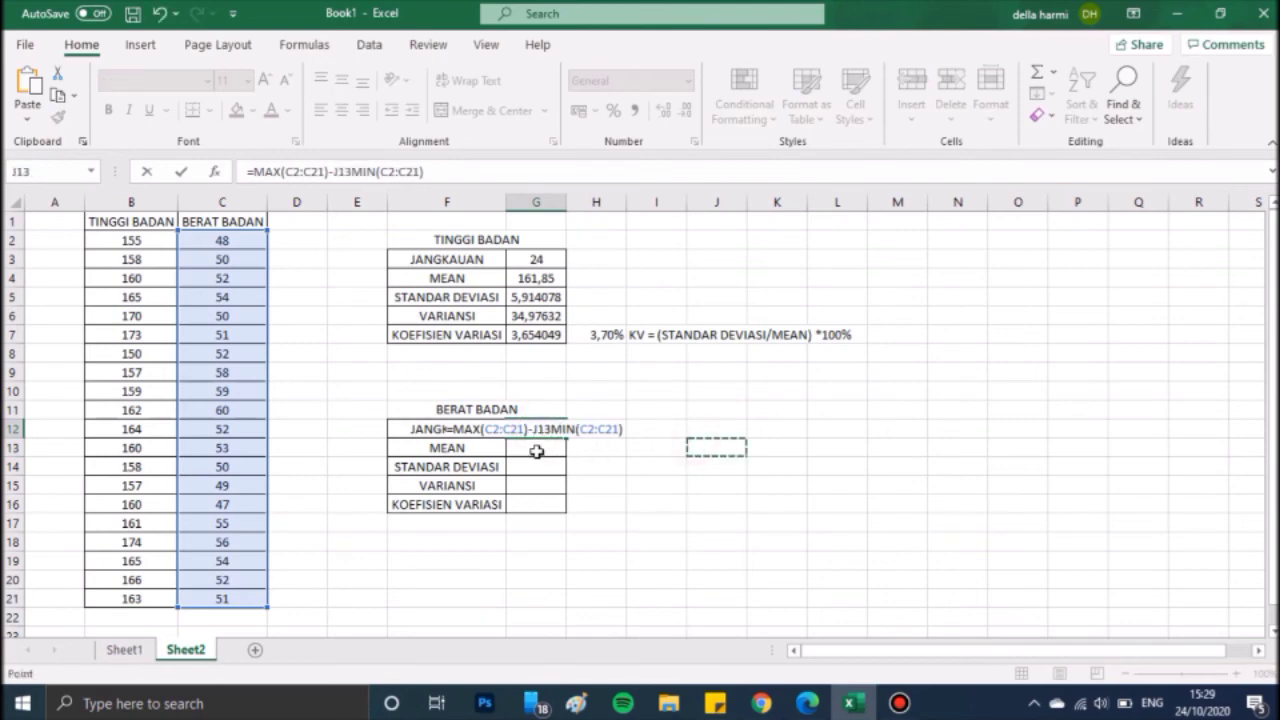
key("BackSpace")
key("BackSpace")
key("BackSpace")
key("Escape")
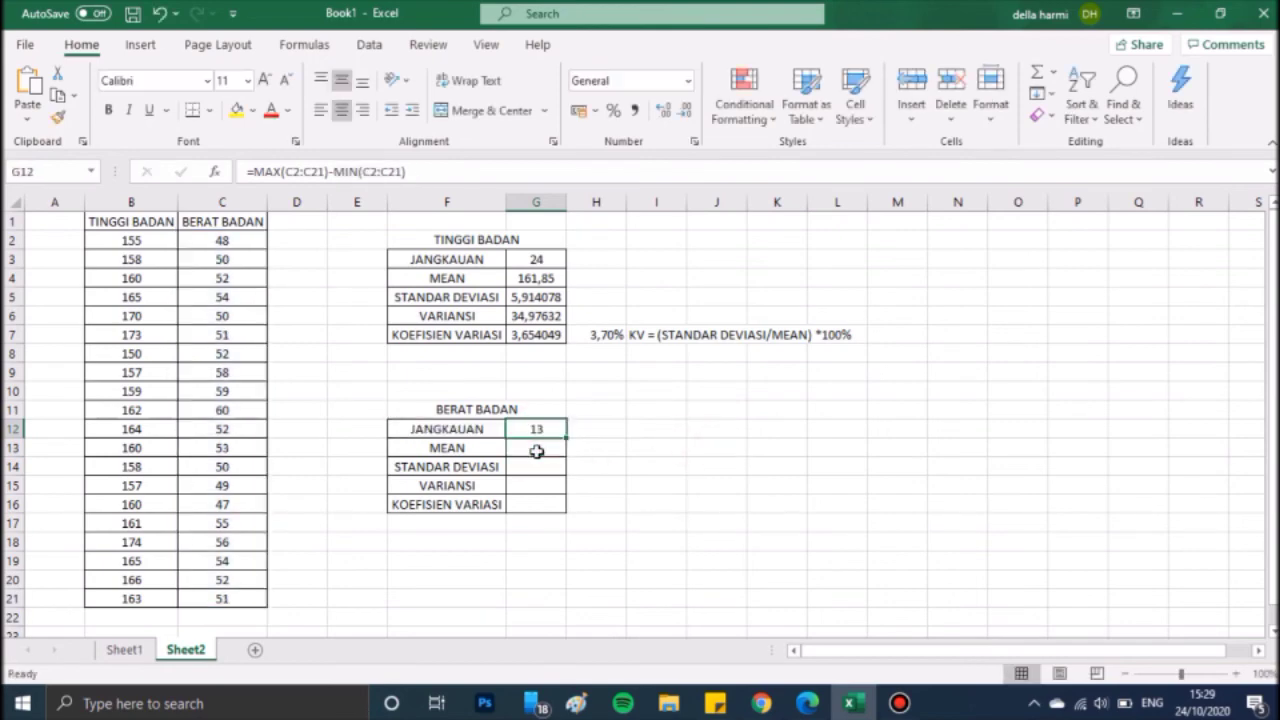
Calculate the BERAT BADAN mean in G13 with =AVERAGE(C2:C21)
left_click(536, 449)
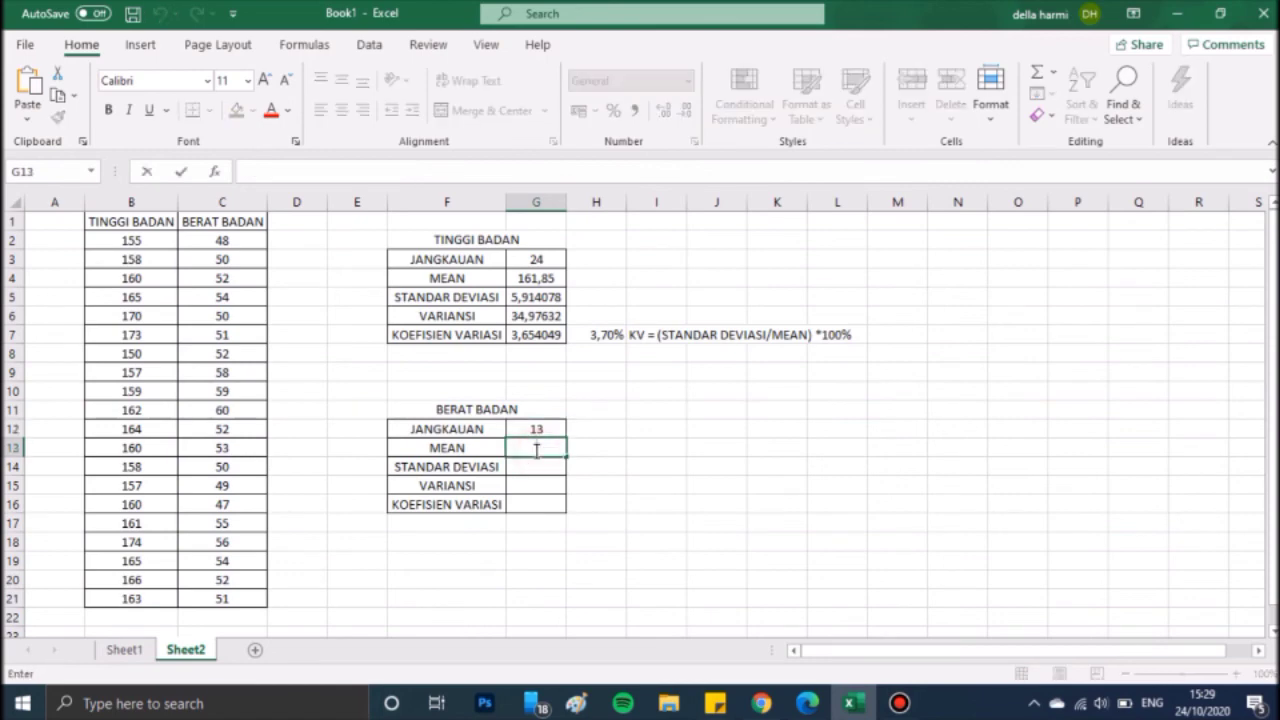
type("=AVER")
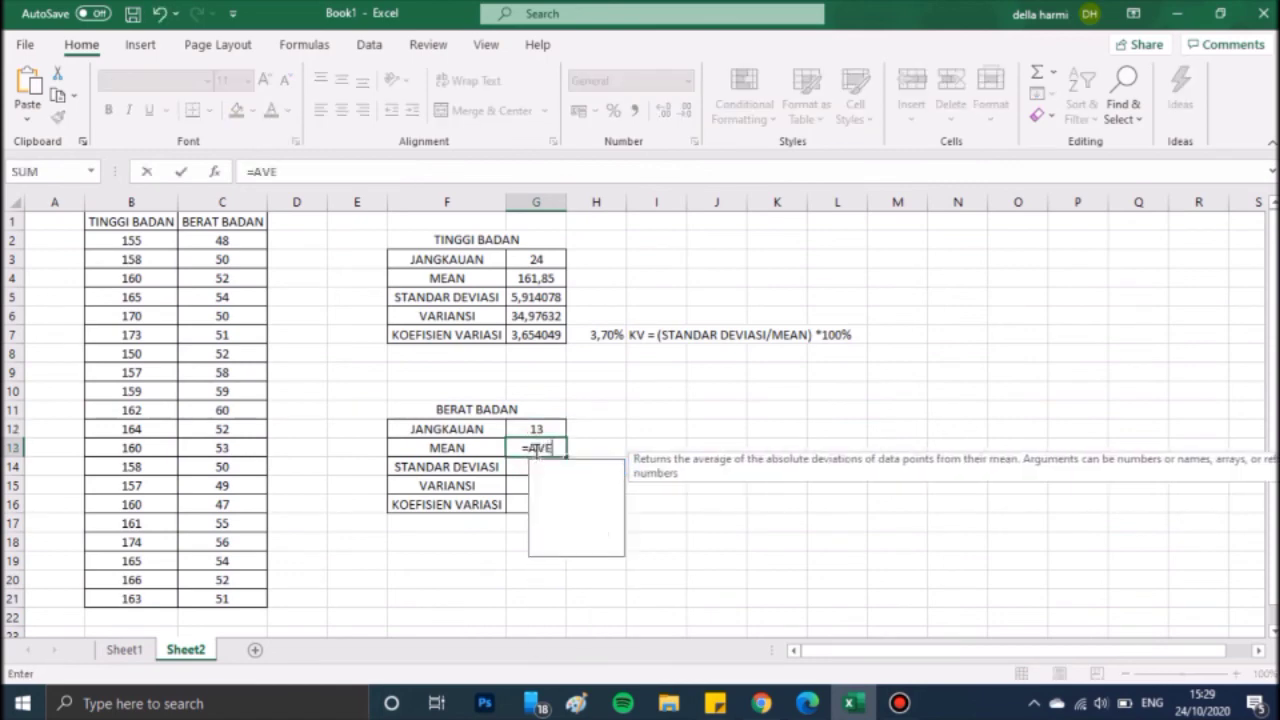
double_click(558, 469)
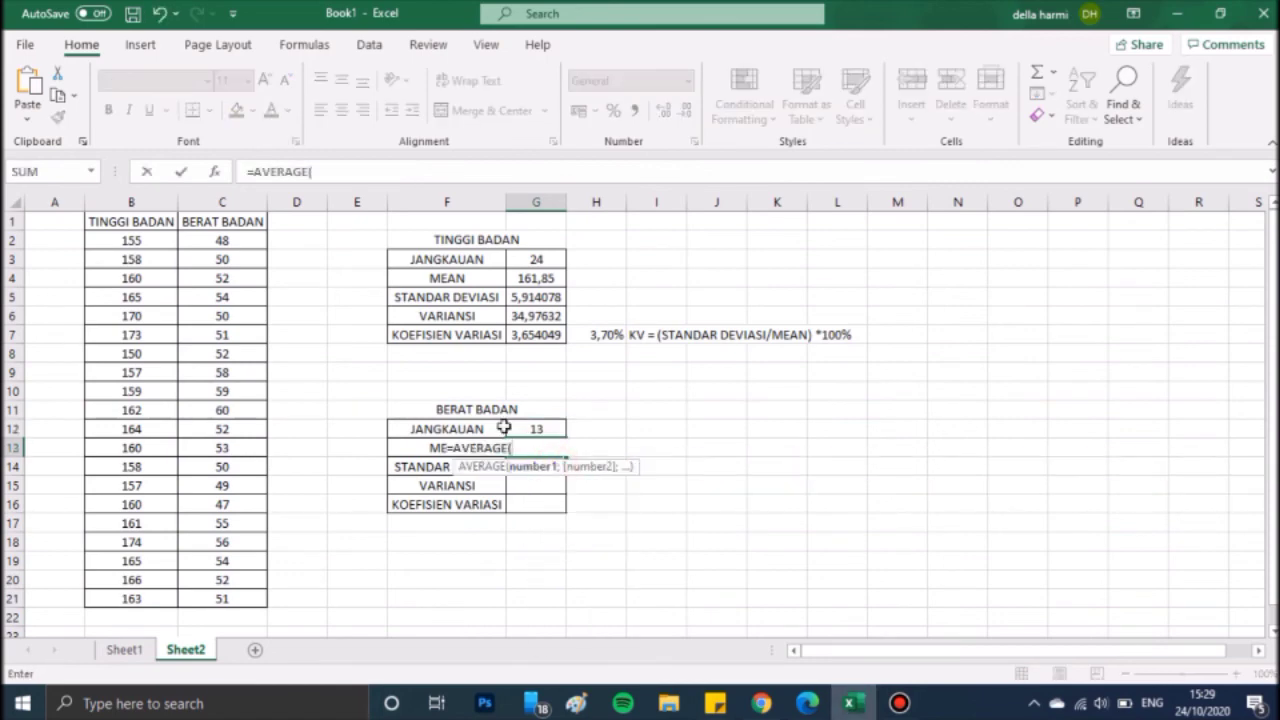
left_click_drag(228, 242, 230, 593)
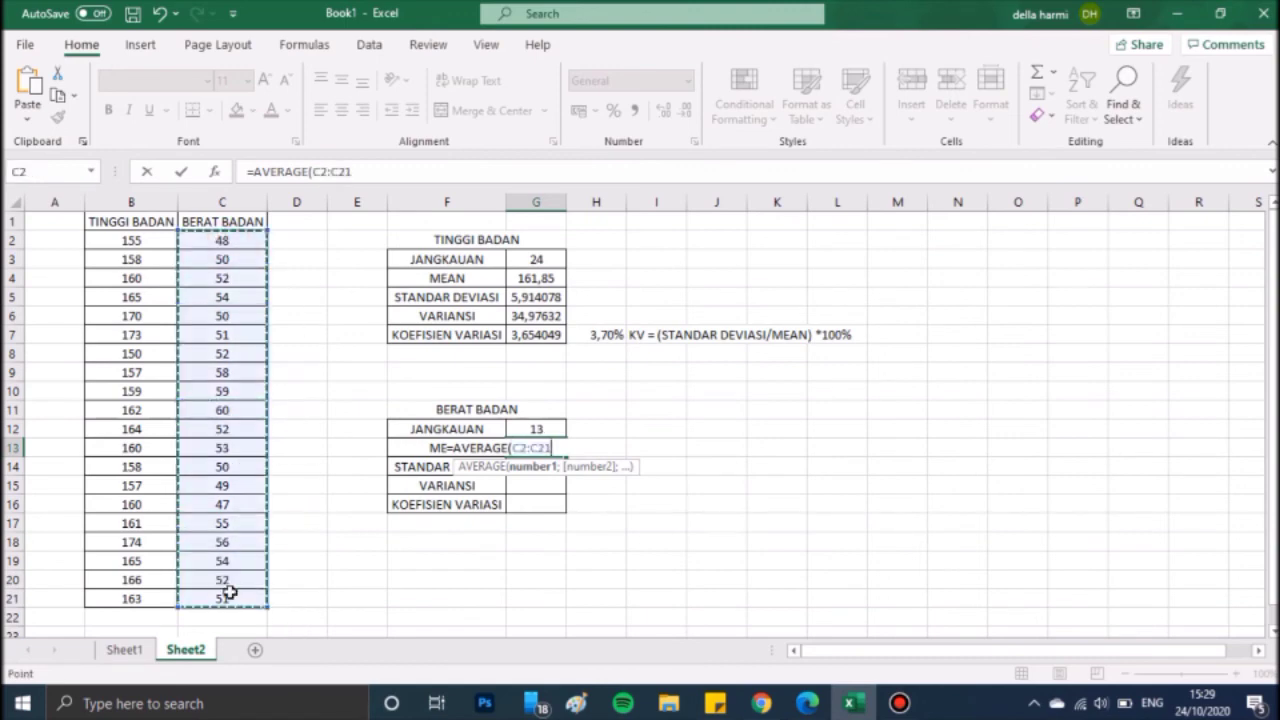
type(")")
key("Return")
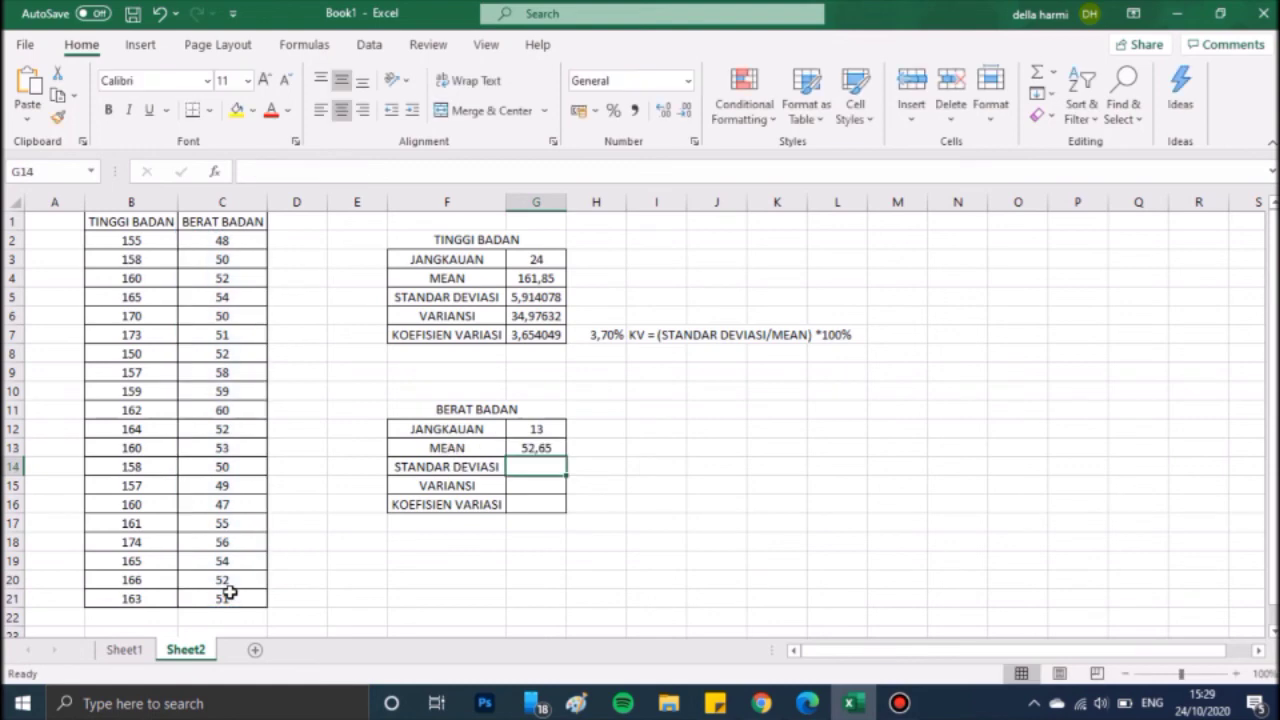
Calculate the BERAT BADAN standard deviation in G14 with =STDEV(C2:C21)
type("=")
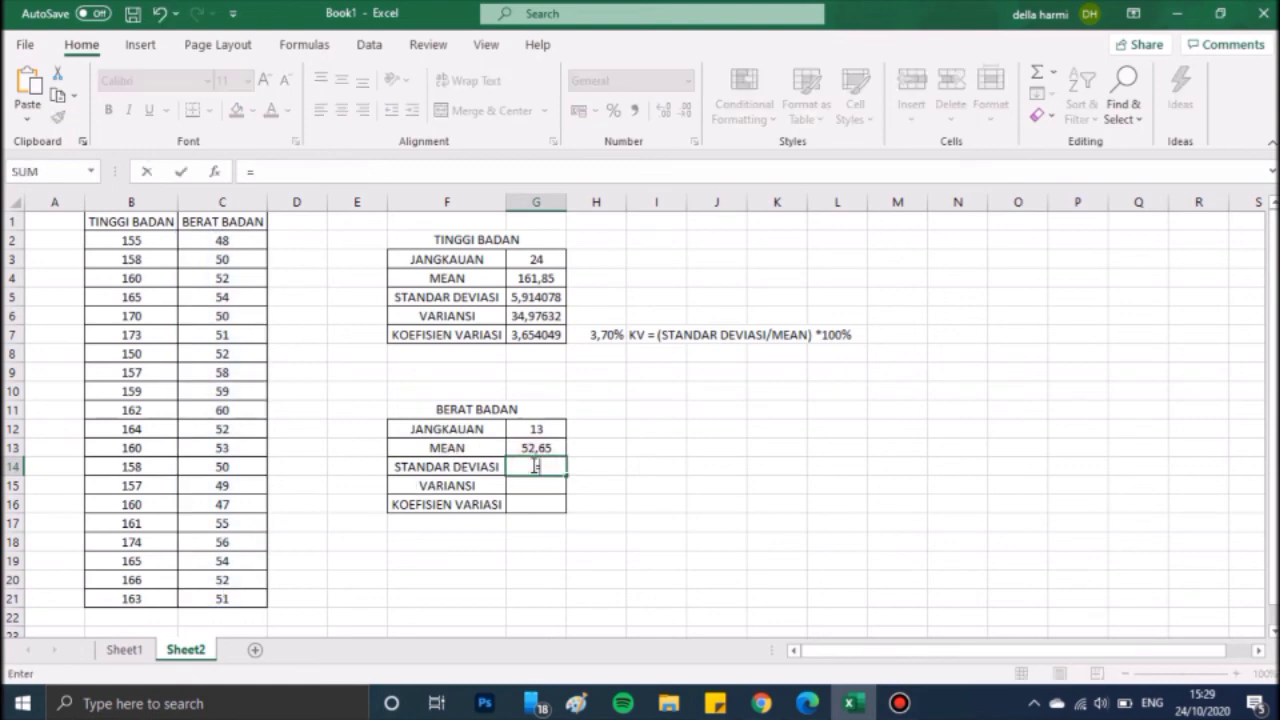
type("STDE")
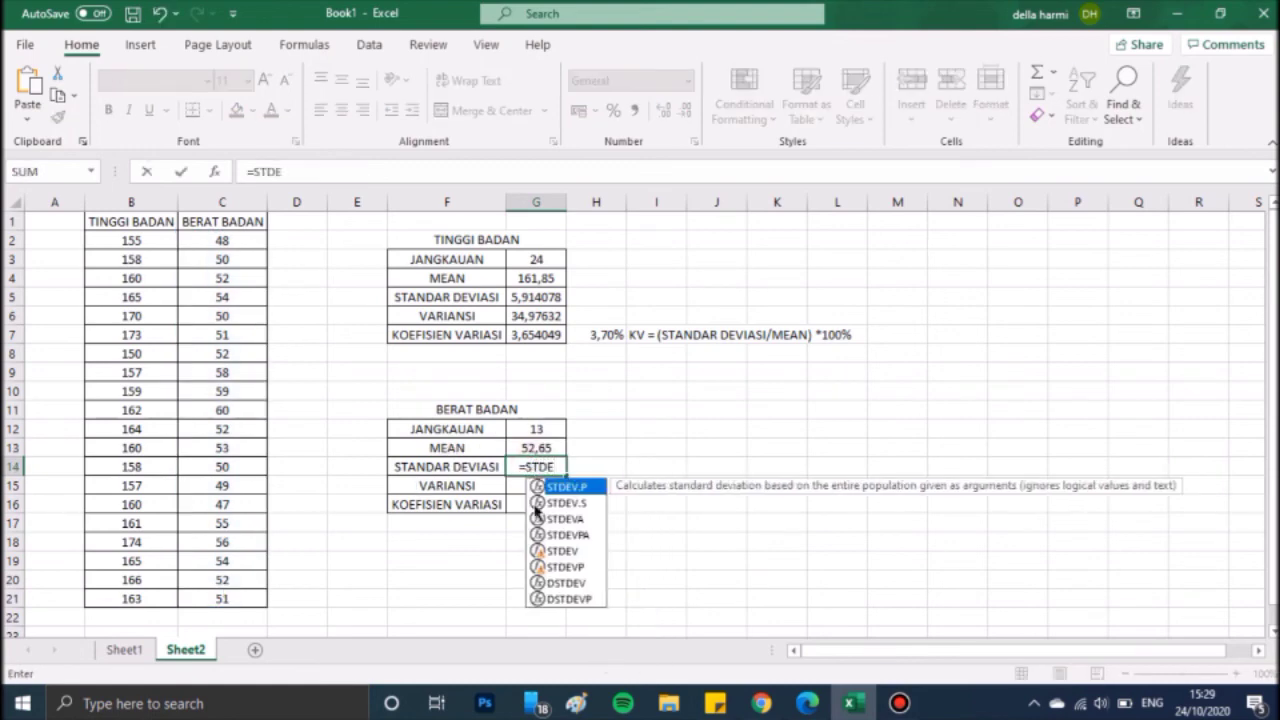
left_click(563, 550)
double_click(563, 550)
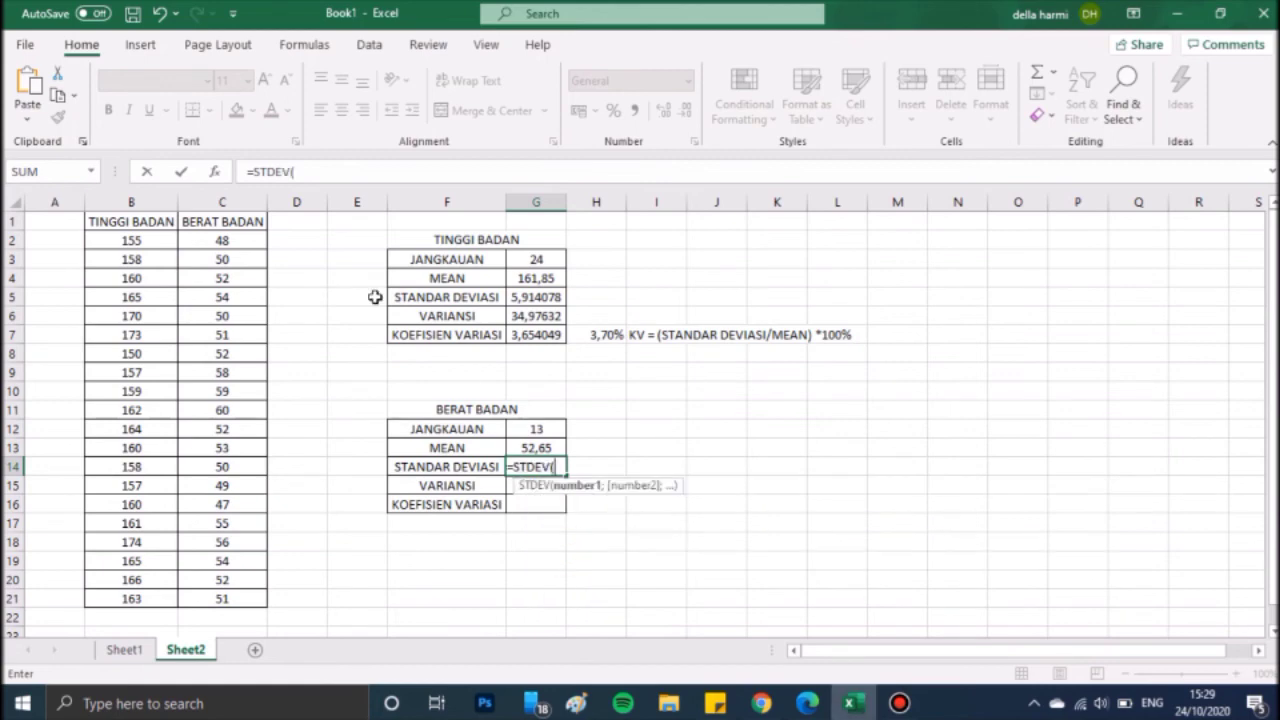
left_click(251, 240)
left_click_drag(249, 256, 251, 594)
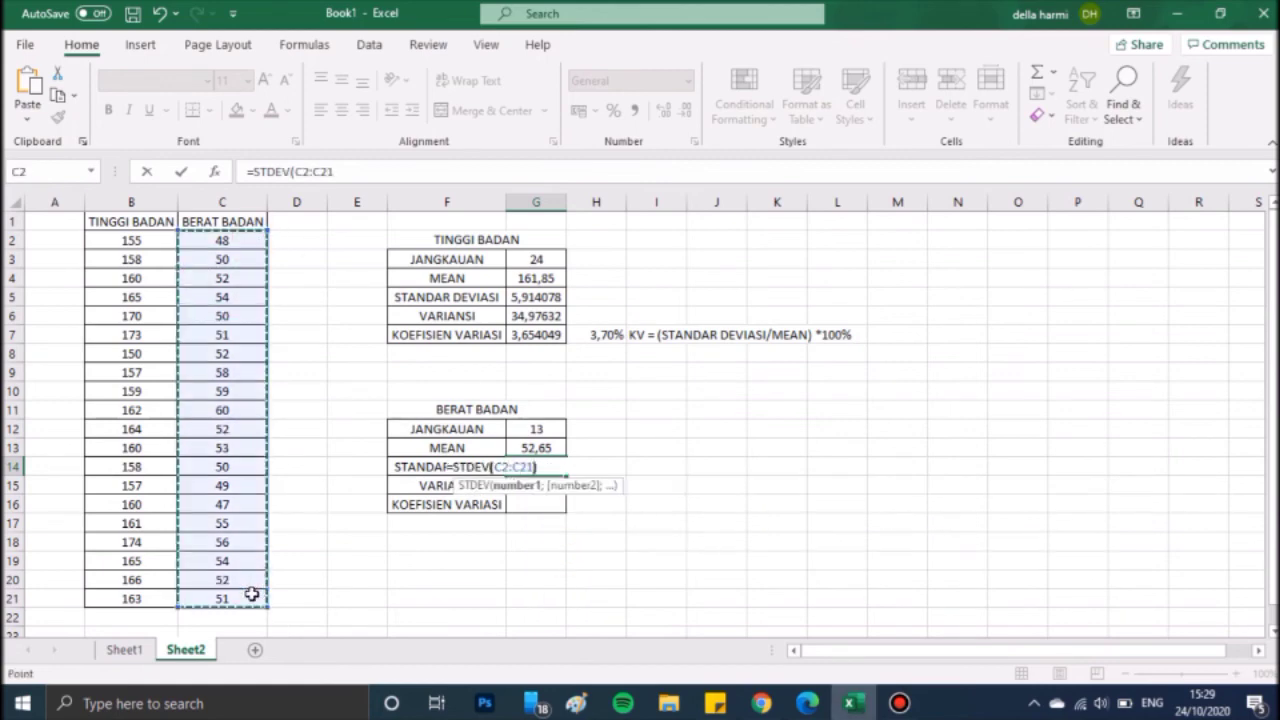
key("Return")
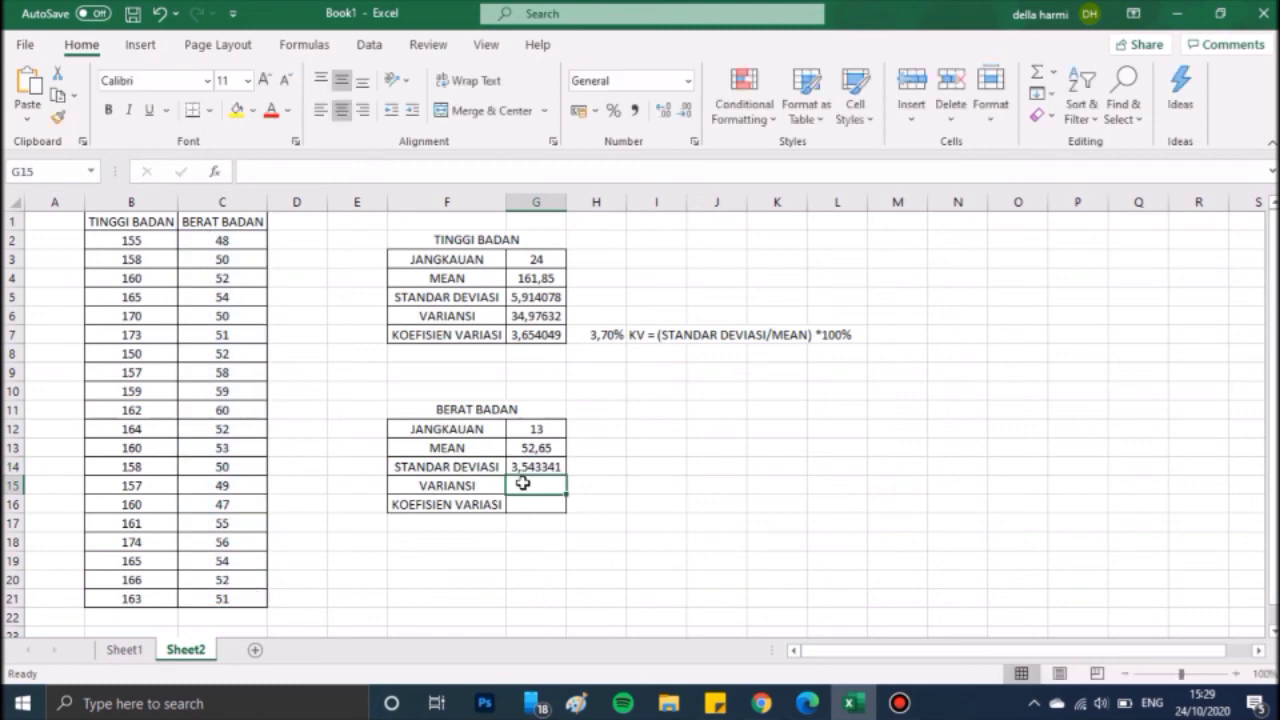
Calculate the BERAT BADAN variance in G15 with =VAR(C2:C21)
left_click(523, 483)
type("=V")
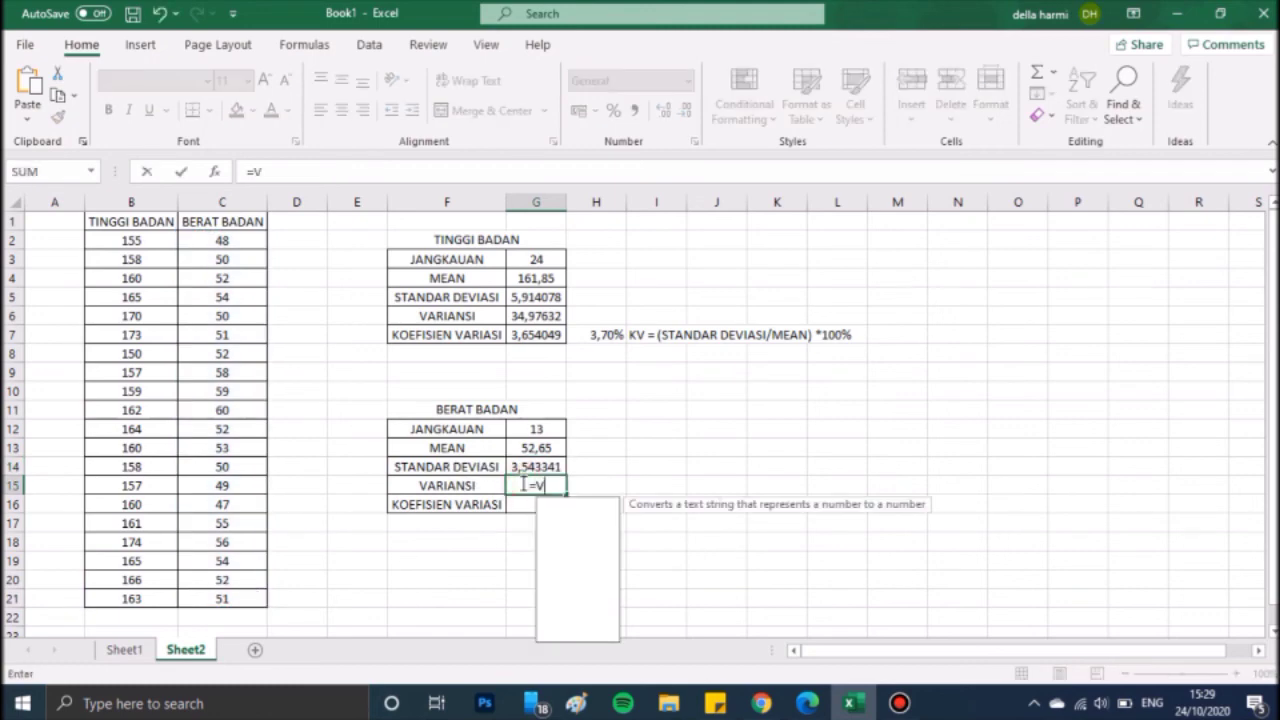
type("AR")
left_click(581, 569)
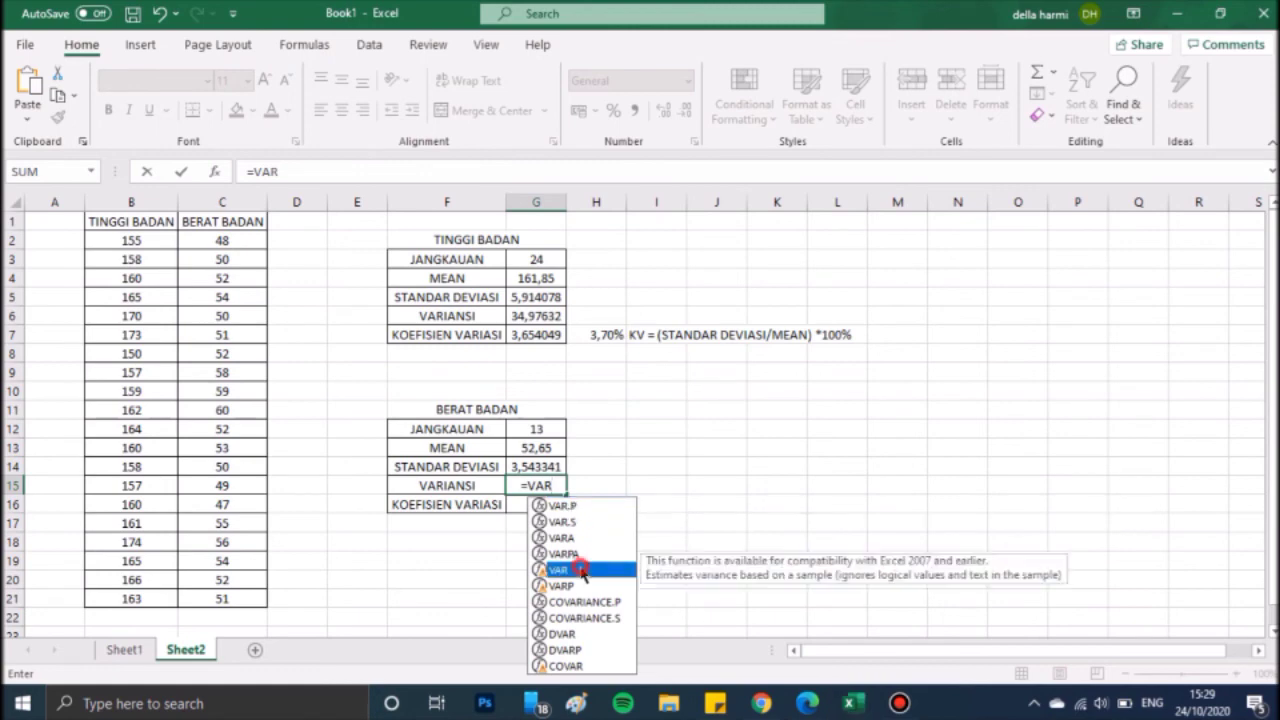
double_click(581, 569)
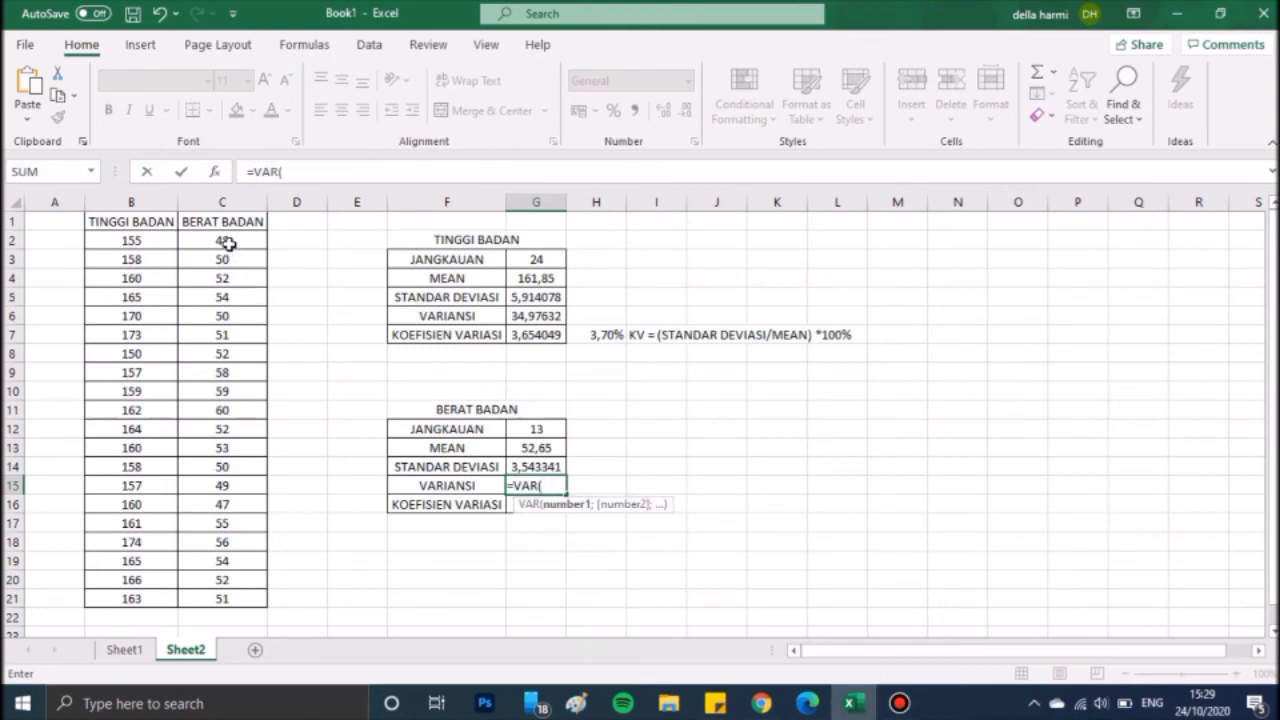
left_click_drag(229, 243, 214, 596)
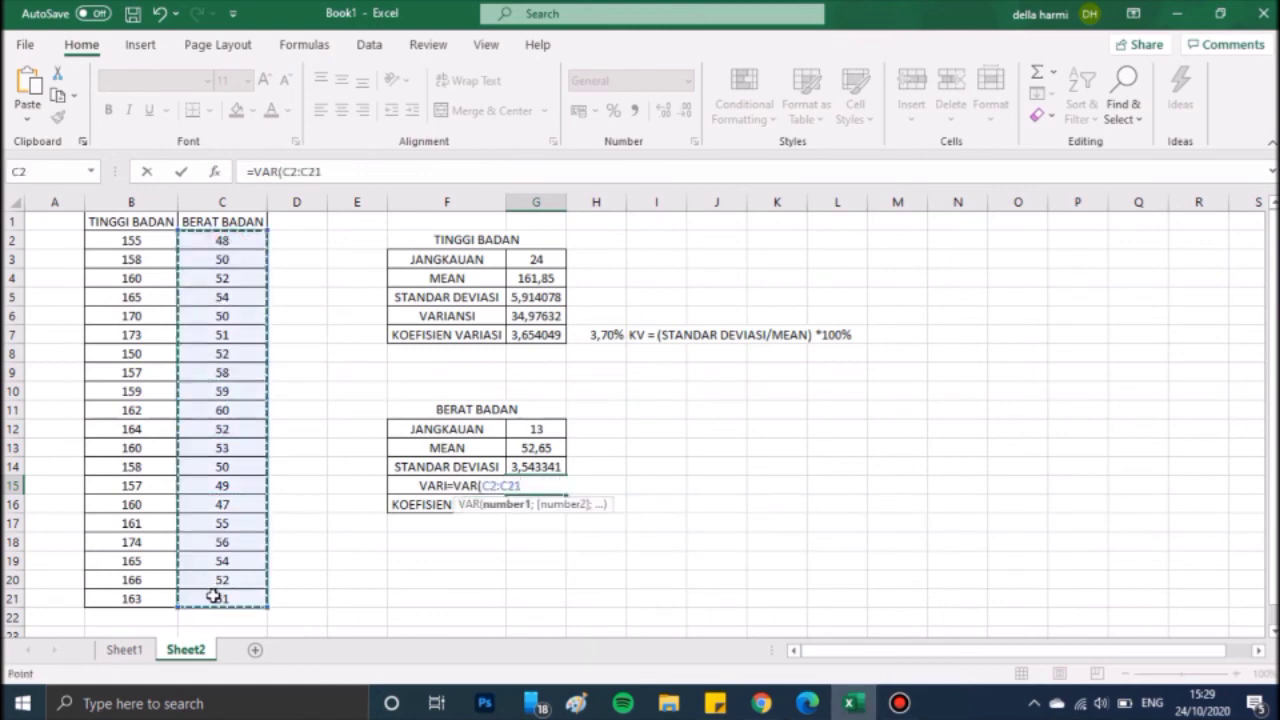
key("Return")
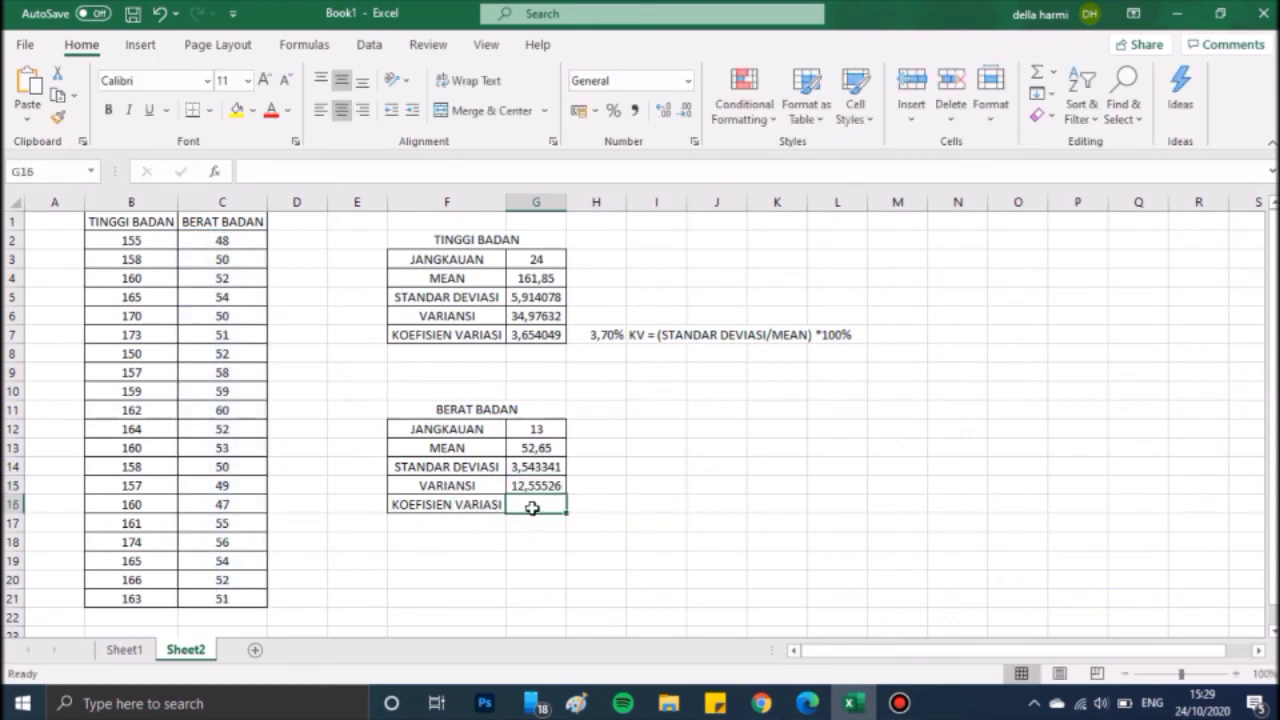
Calculate the BERAT BADAN coefficient of variation in G16 with =(G14/G13)*100
type("=")
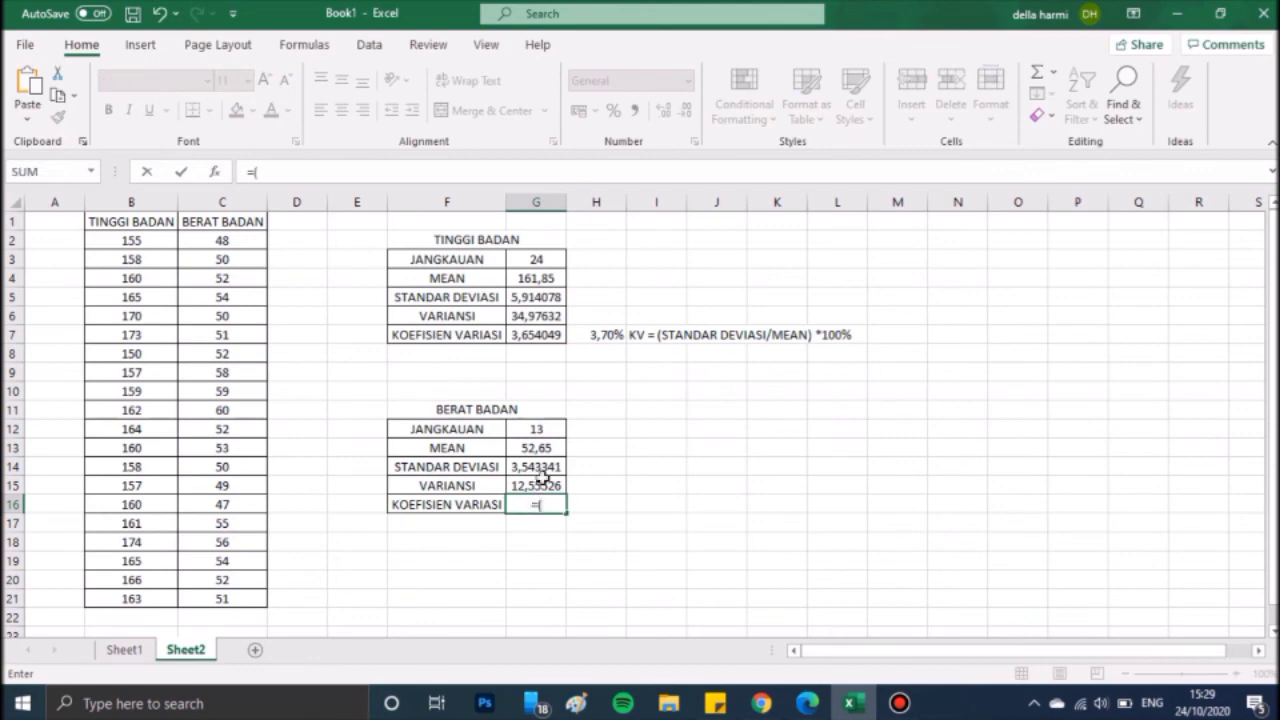
type("(")
left_click(537, 467)
type("/")
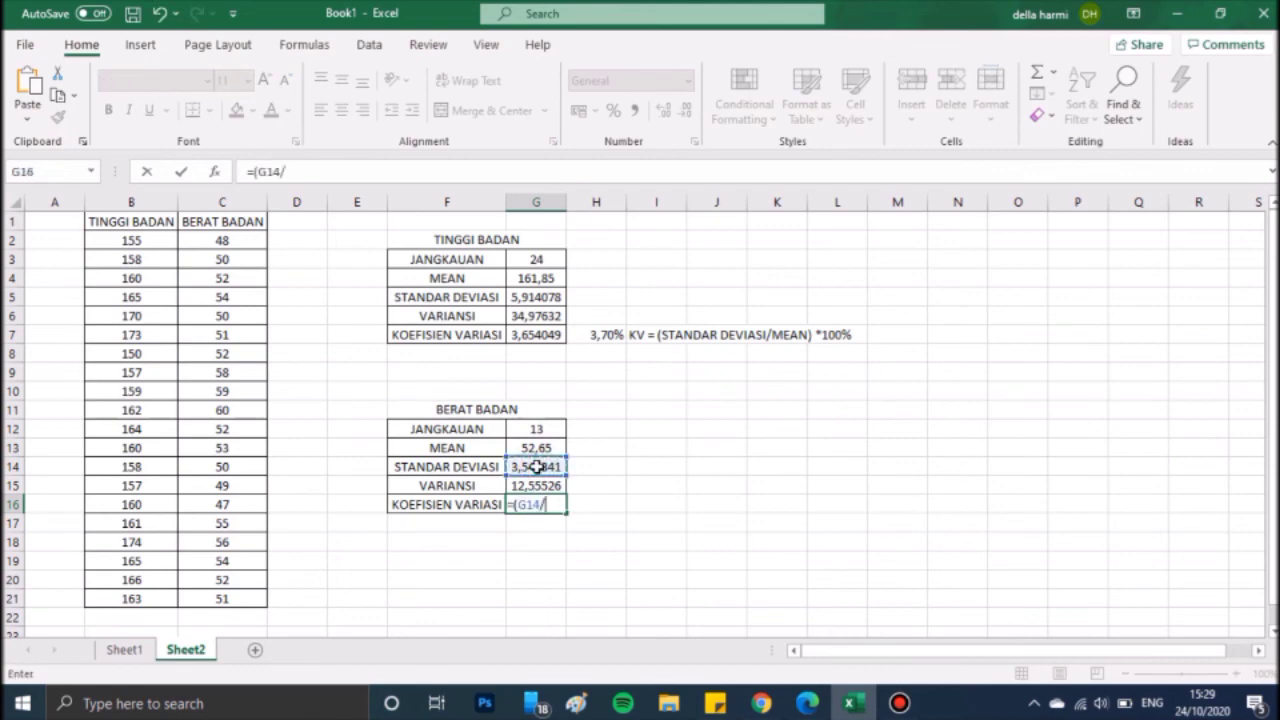
left_click(527, 447)
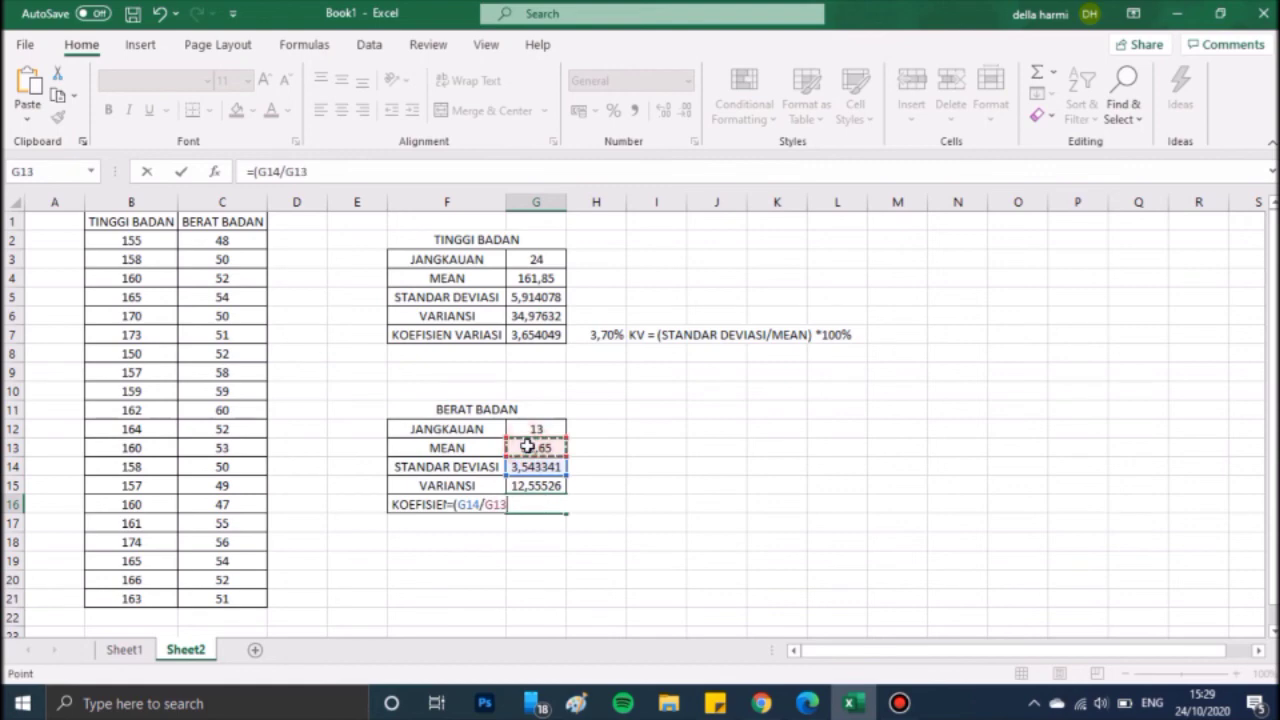
type(")*100")
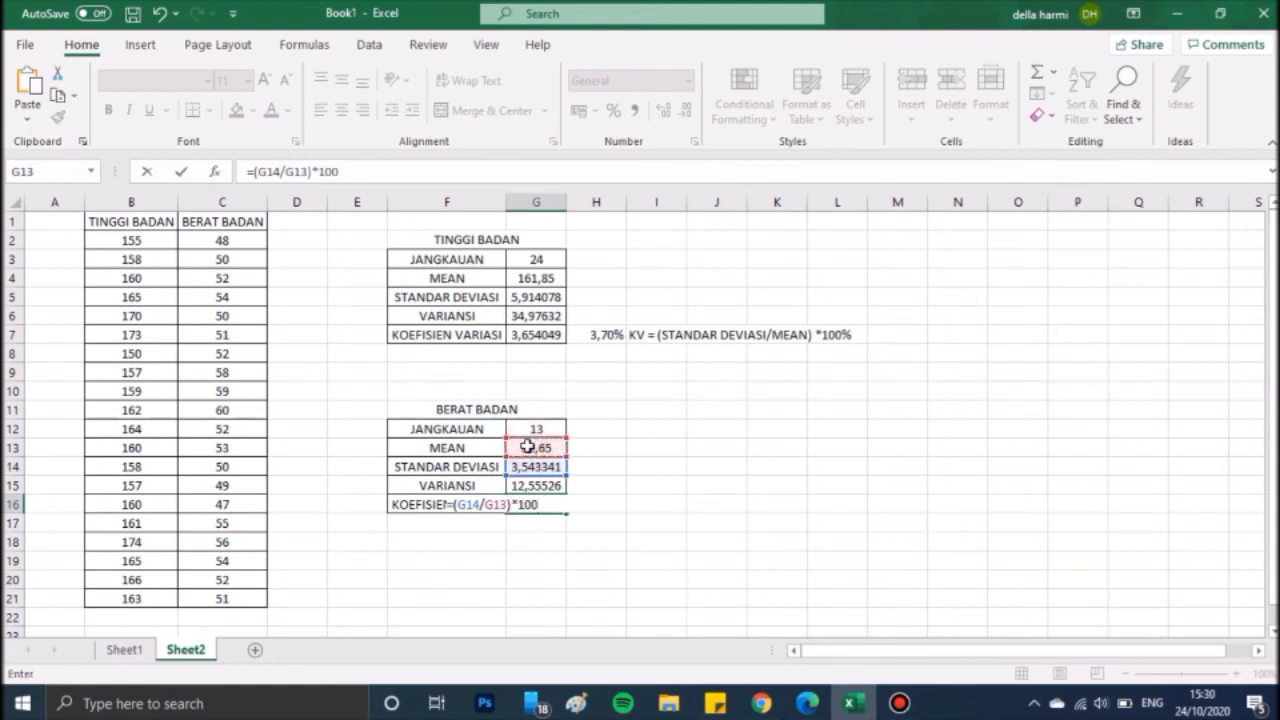
key("Return")
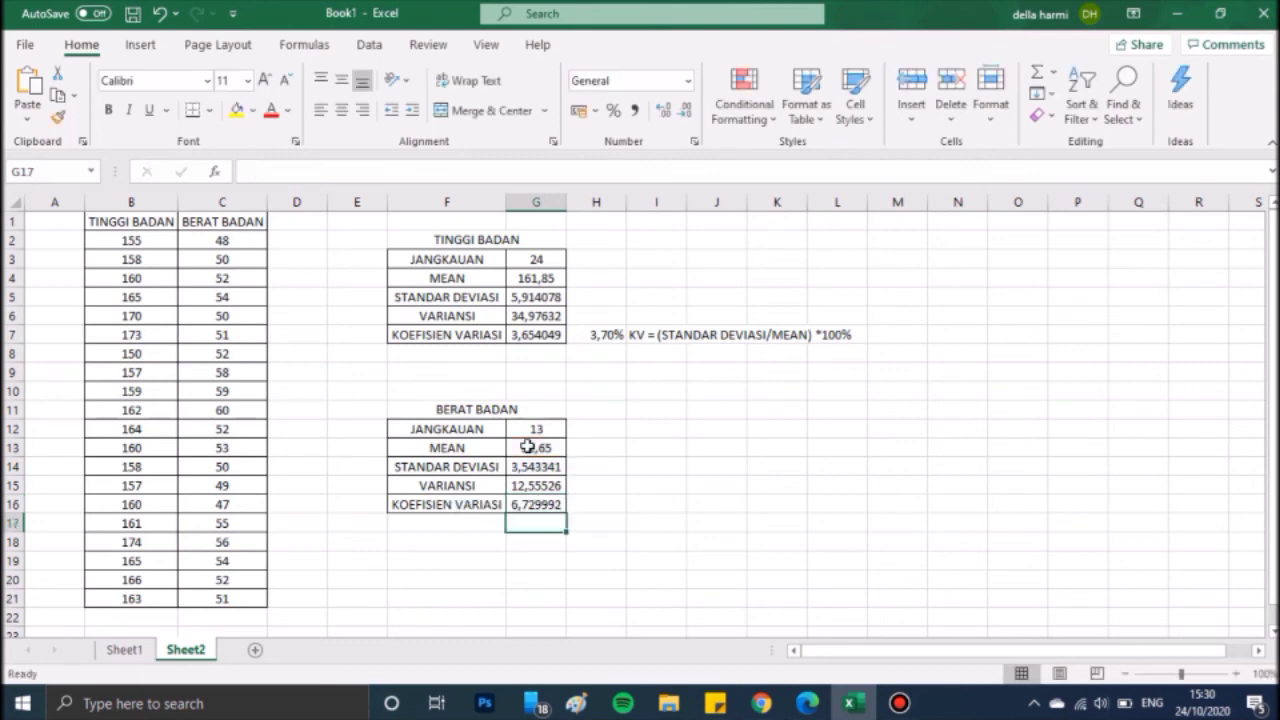
Enter the rounded BERAT BADAN coefficient of variation as 6,7% in H16
left_click(601, 504)
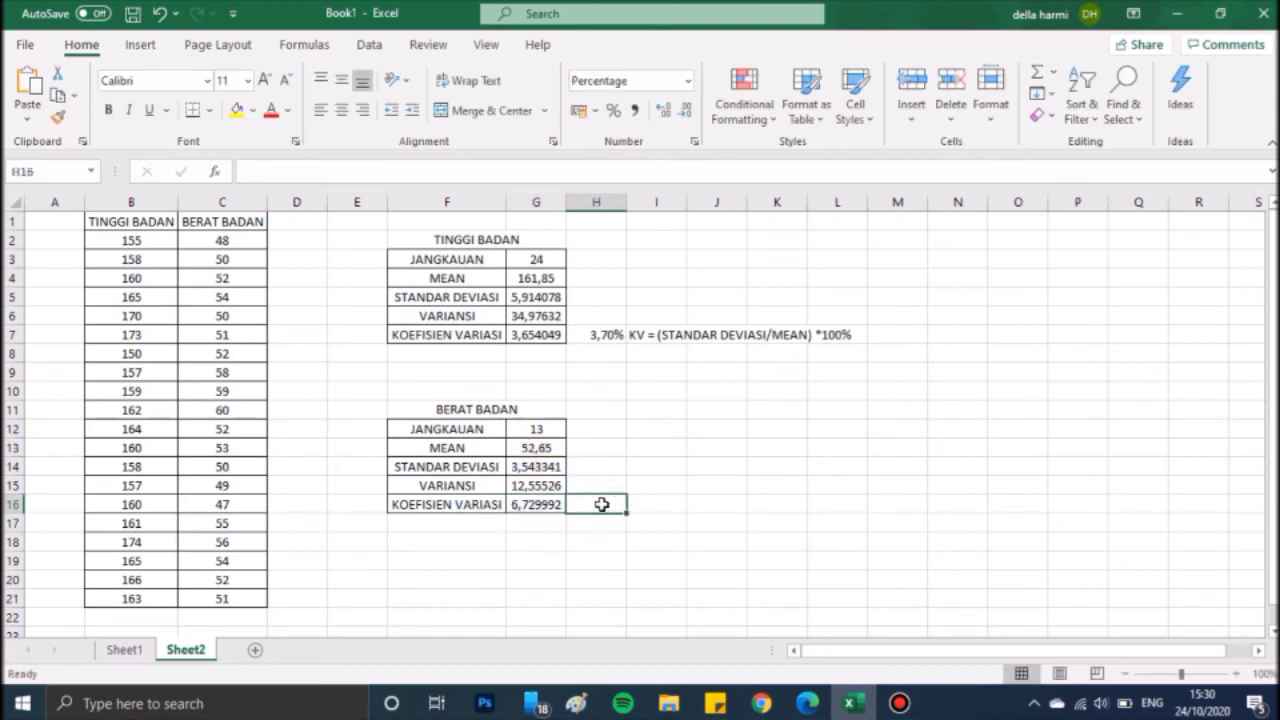
type("6,7")
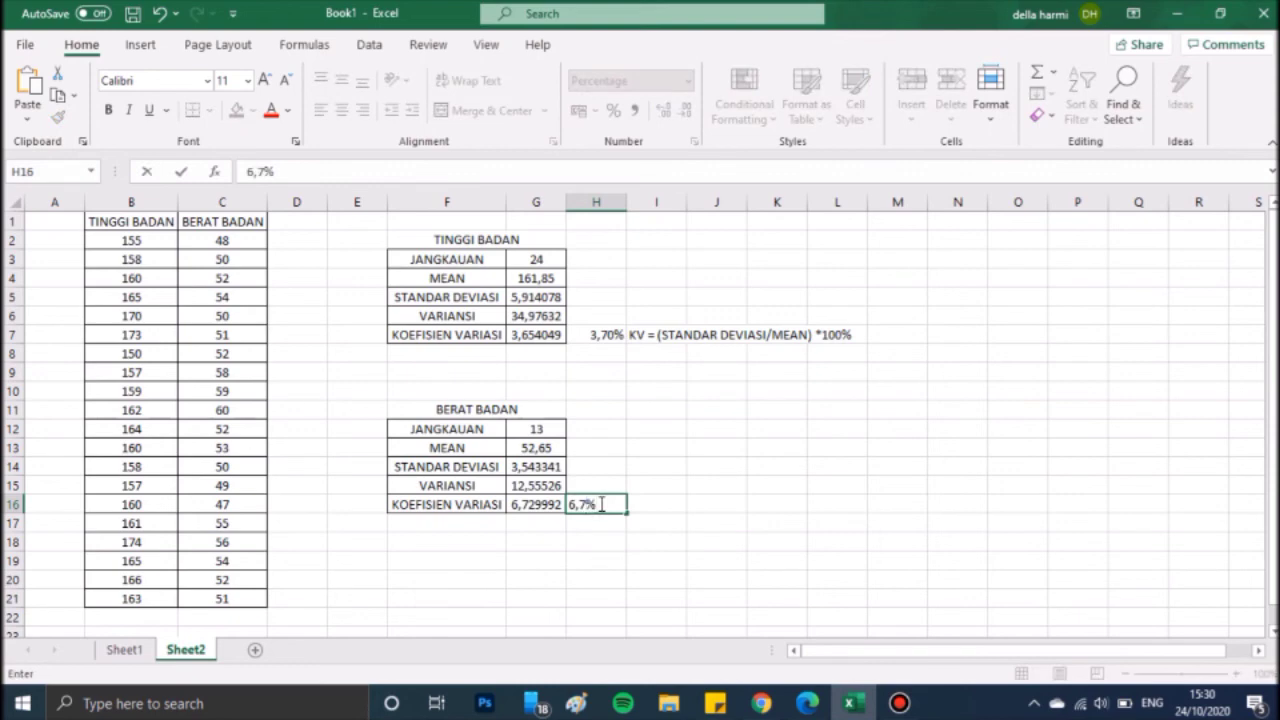
left_click(690, 504)
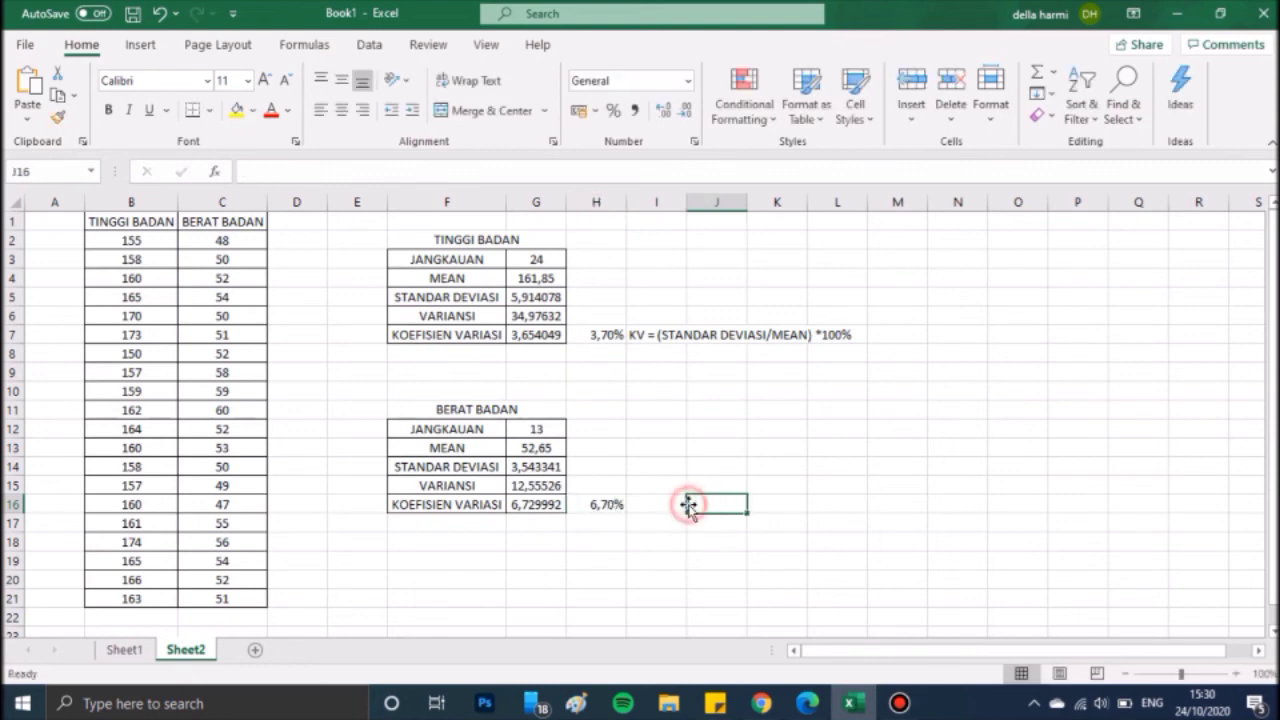
left_click(666, 446)
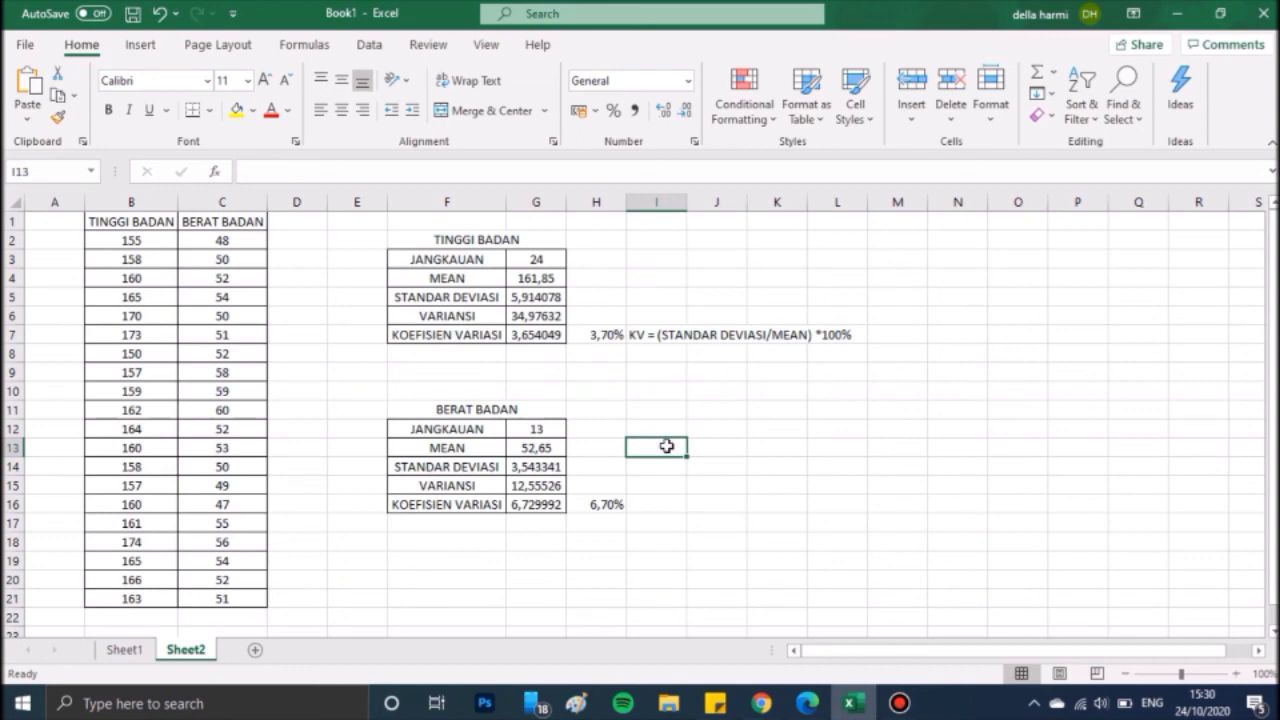